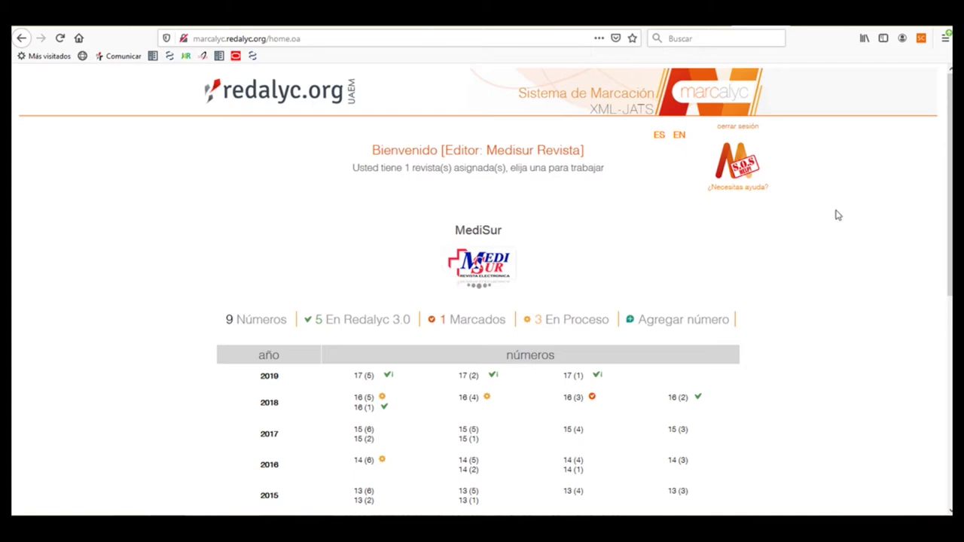
Review the MediSur issue counts by status and the table of issues listed by year
scroll(796, 211, down, 3)
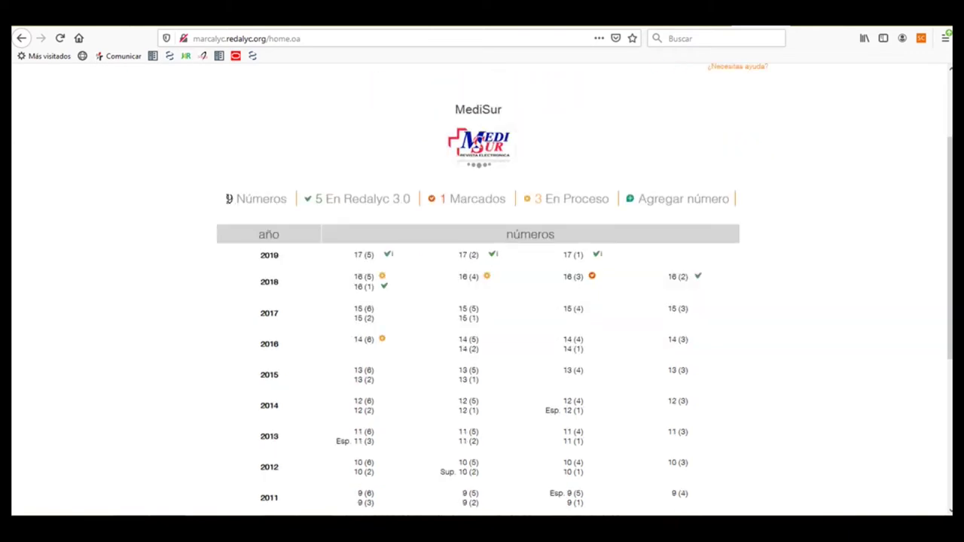
drag(226, 198, 289, 199)
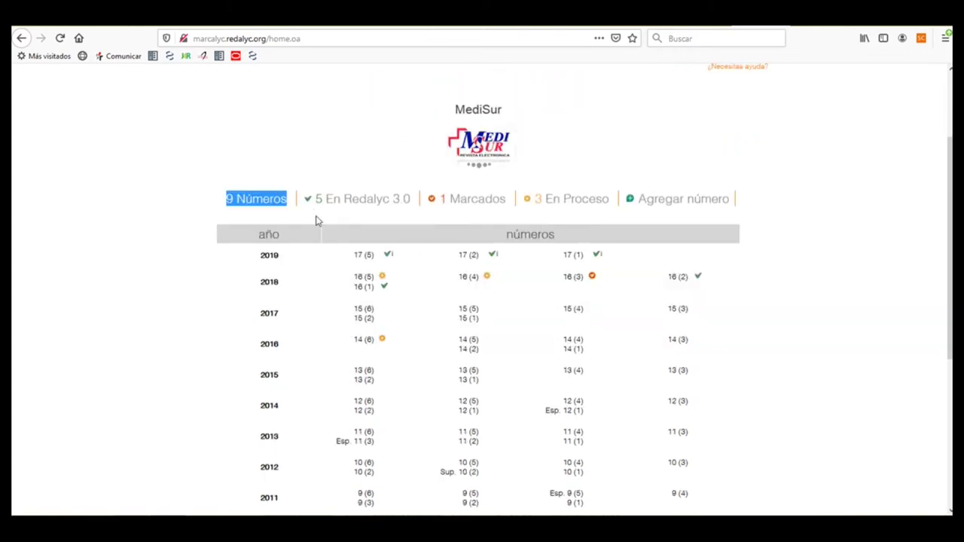
drag(315, 199, 410, 199)
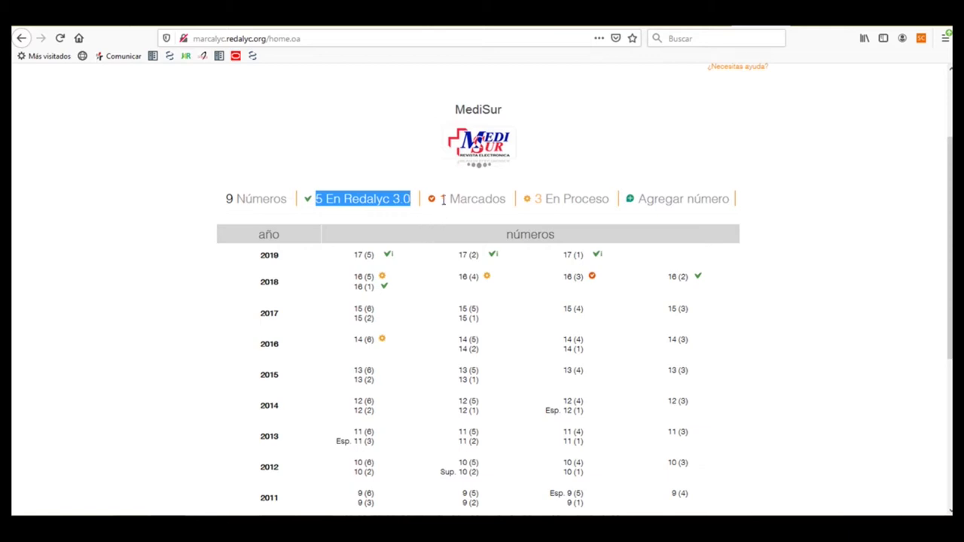
drag(440, 199, 506, 199)
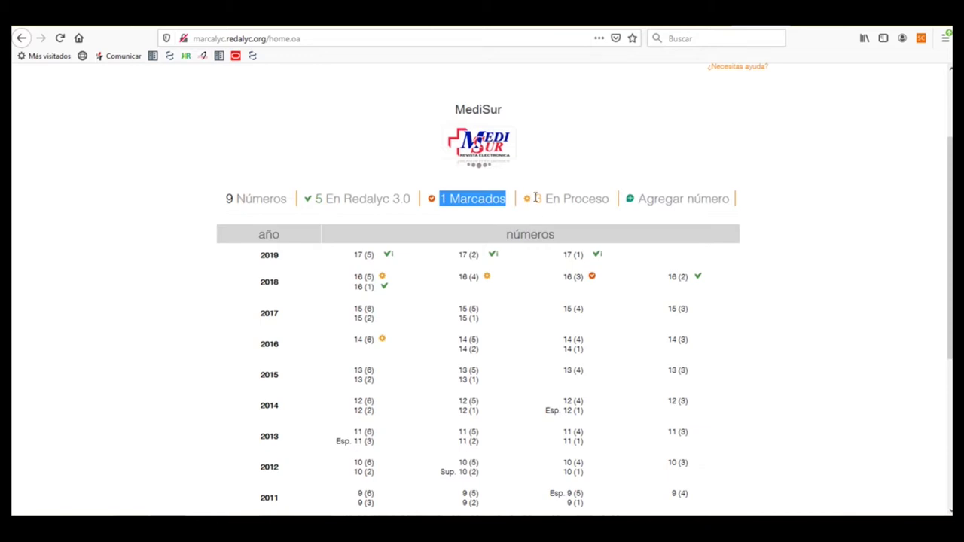
drag(535, 197, 610, 199)
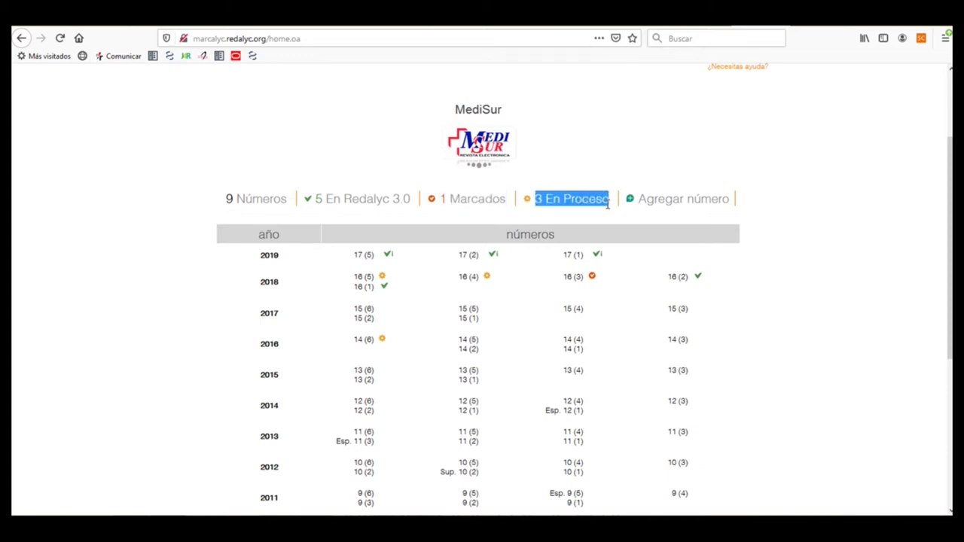
click(744, 262)
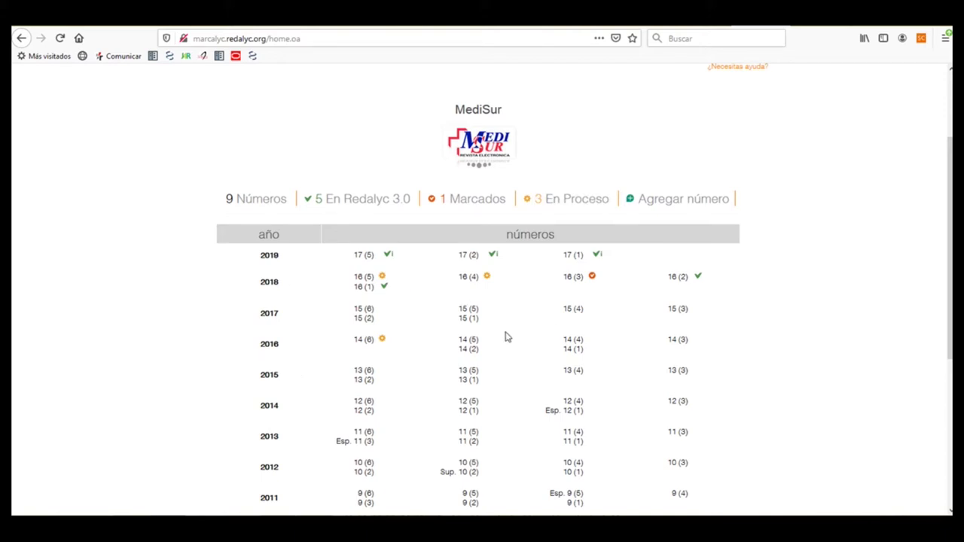
mouse_move(374, 294)
scroll(381, 218, down, 2)
mouse_move(384, 233)
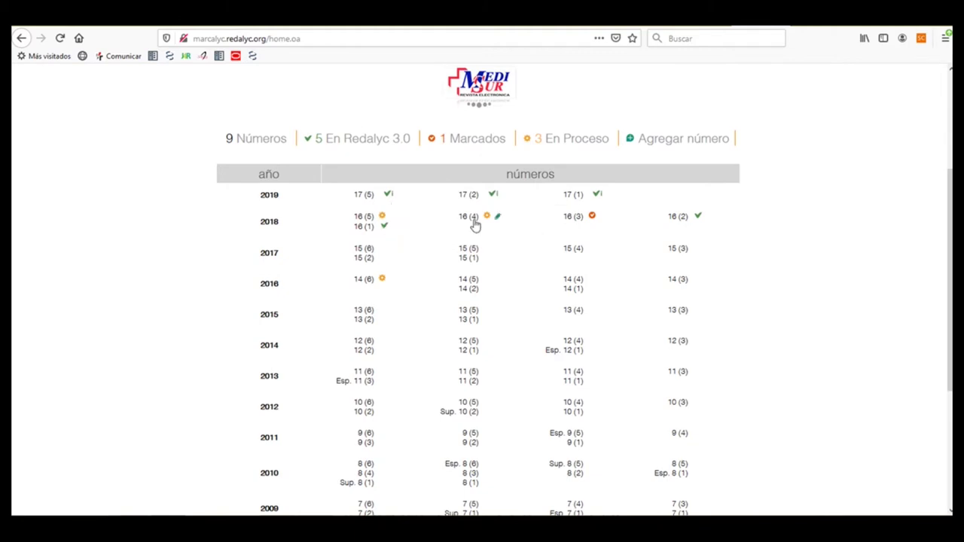
scroll(792, 262, down, 3)
scroll(792, 262, down, 2)
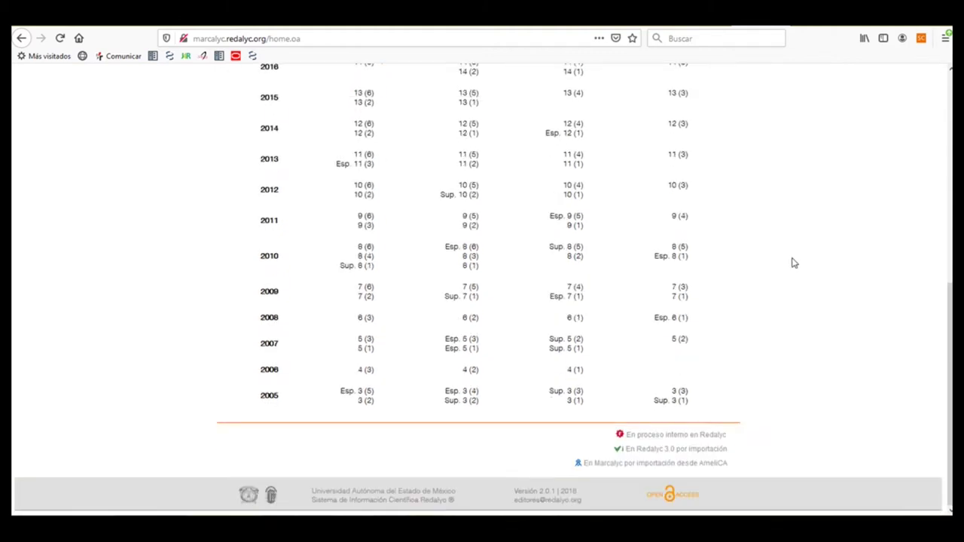
scroll(789, 280, up, 5)
scroll(789, 282, up, 2)
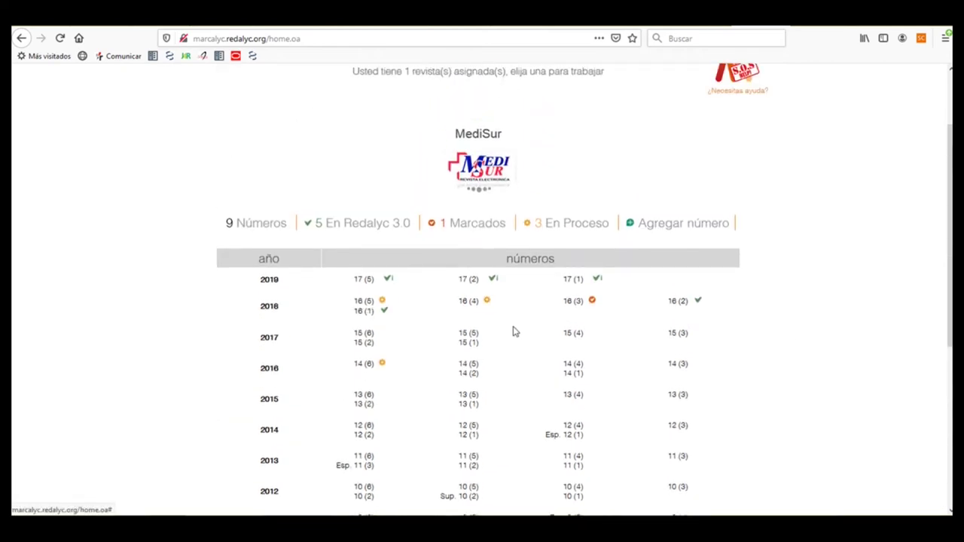
Start adding a new MediSur issue and enter volume 16 and number 6
click(680, 225)
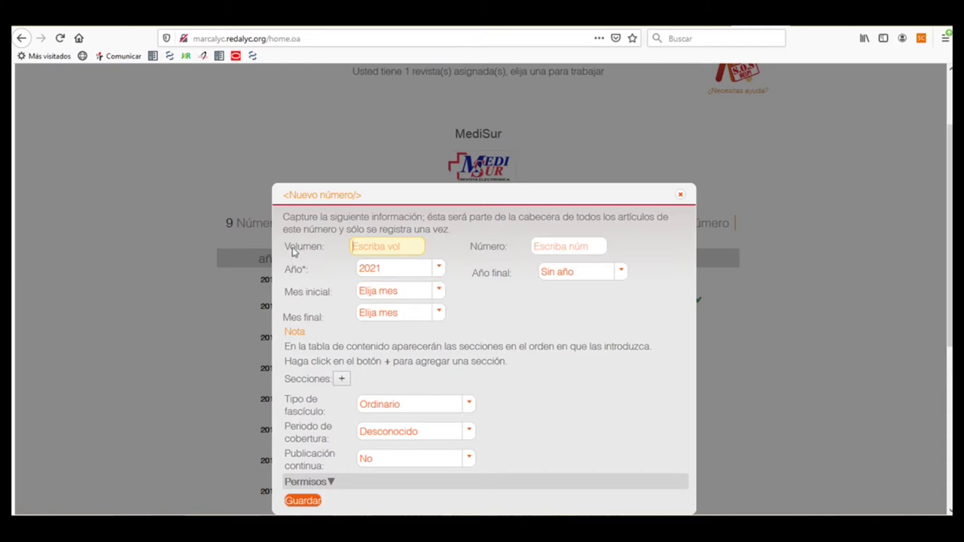
drag(291, 251, 338, 248)
click(382, 243)
text(16)
click(565, 252)
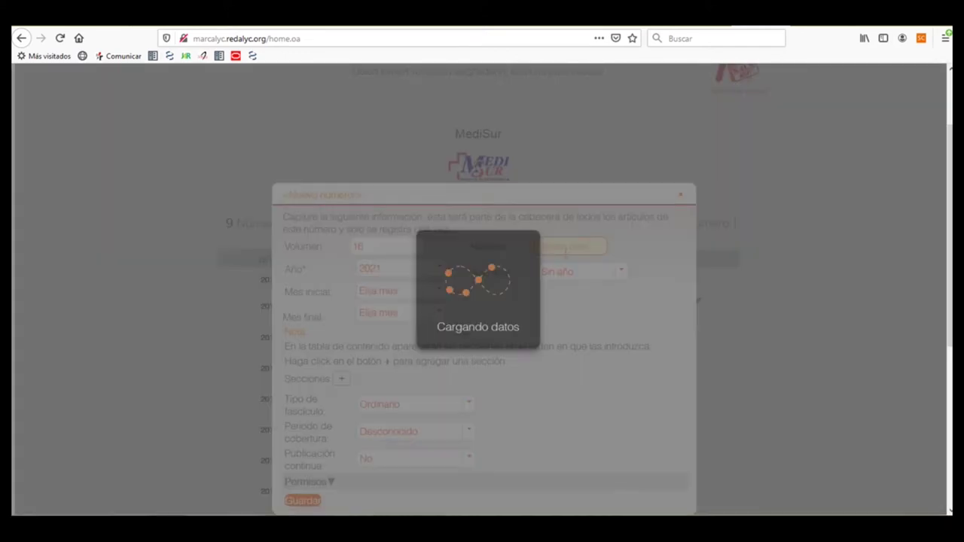
text(6)
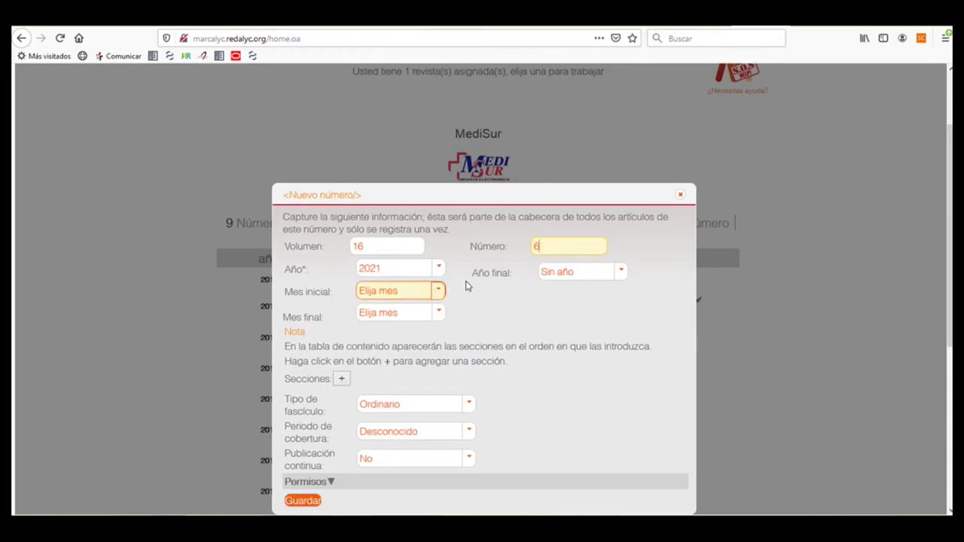
Set the new issue's year (Año) to 2019
click(435, 272)
click(435, 273)
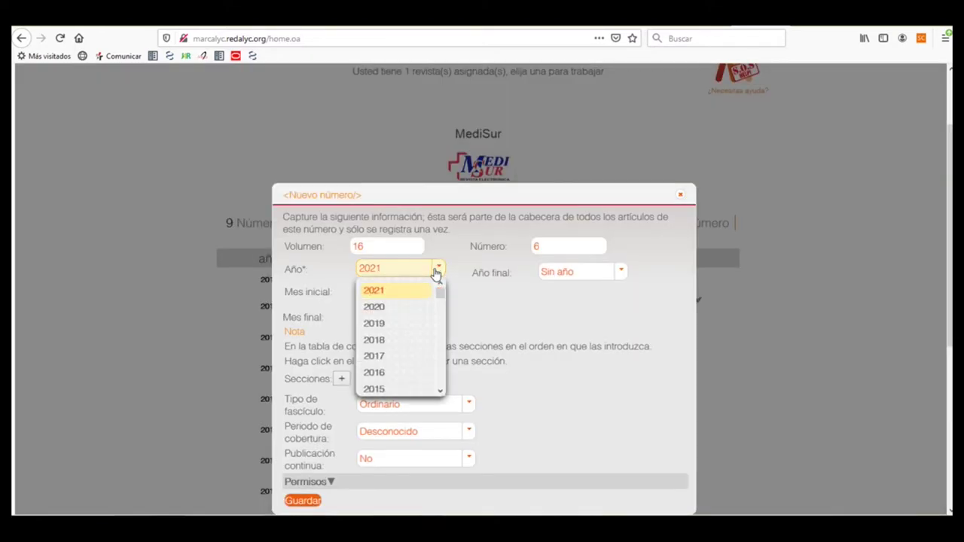
click(397, 325)
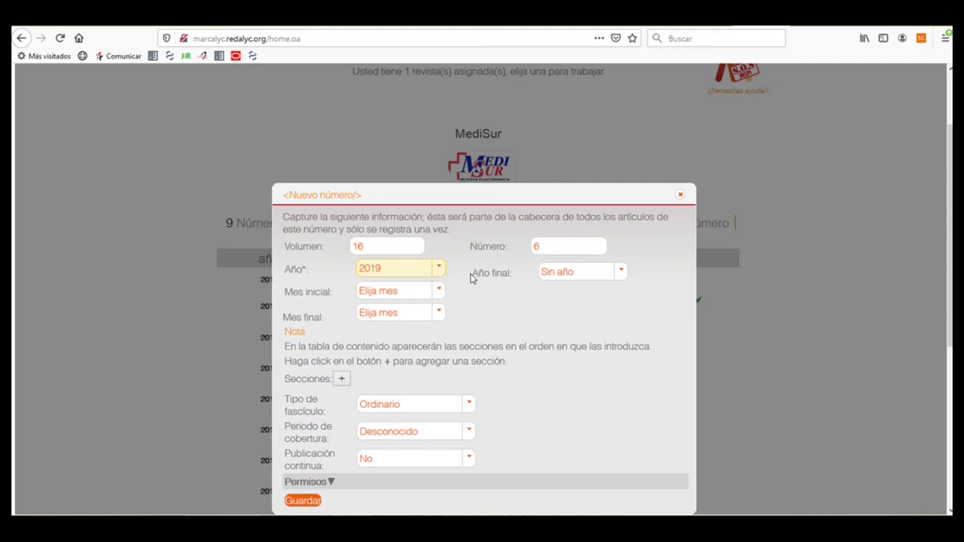
drag(477, 278, 509, 279)
click(510, 280)
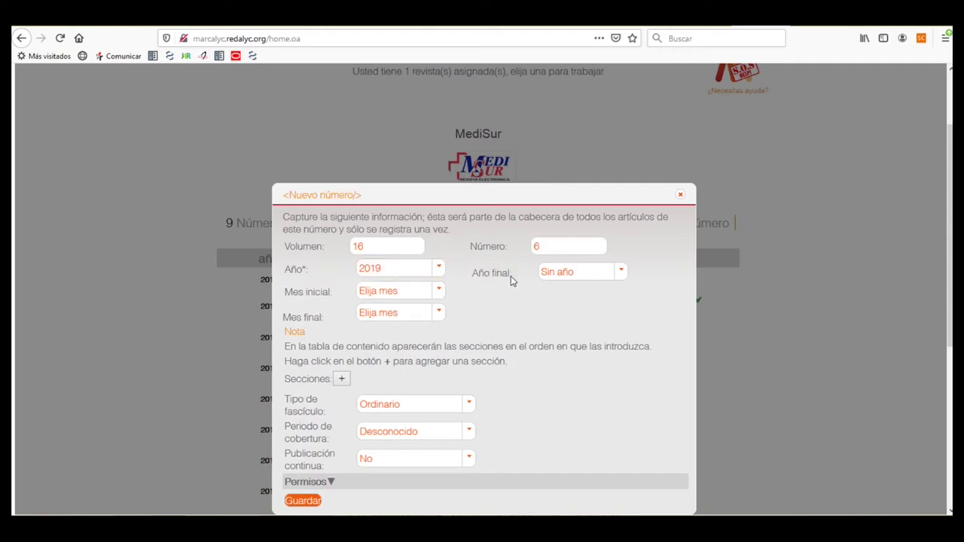
Set the issue's initial month to Noviembre and its final month to Diciembre
click(441, 294)
drag(442, 327, 442, 410)
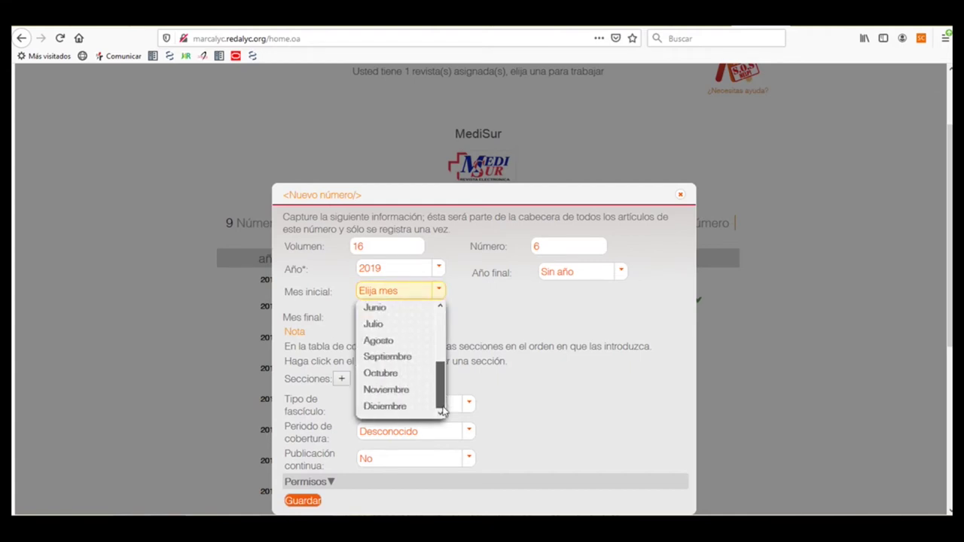
click(397, 395)
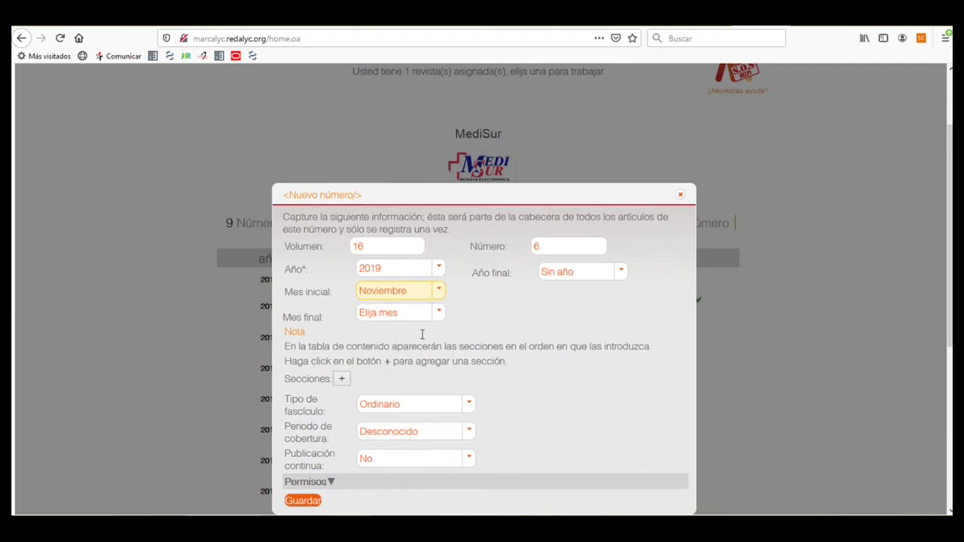
click(441, 321)
scroll(445, 360, down, 2)
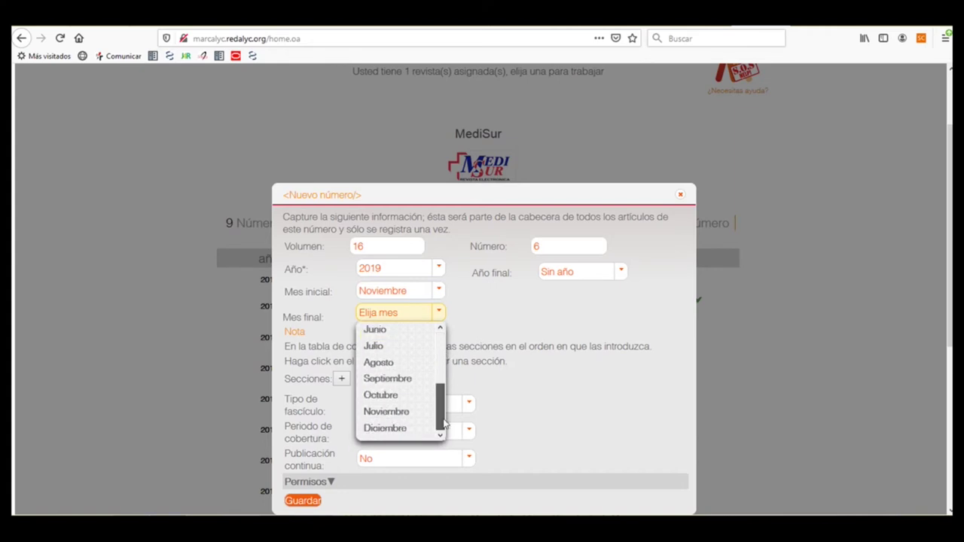
click(401, 429)
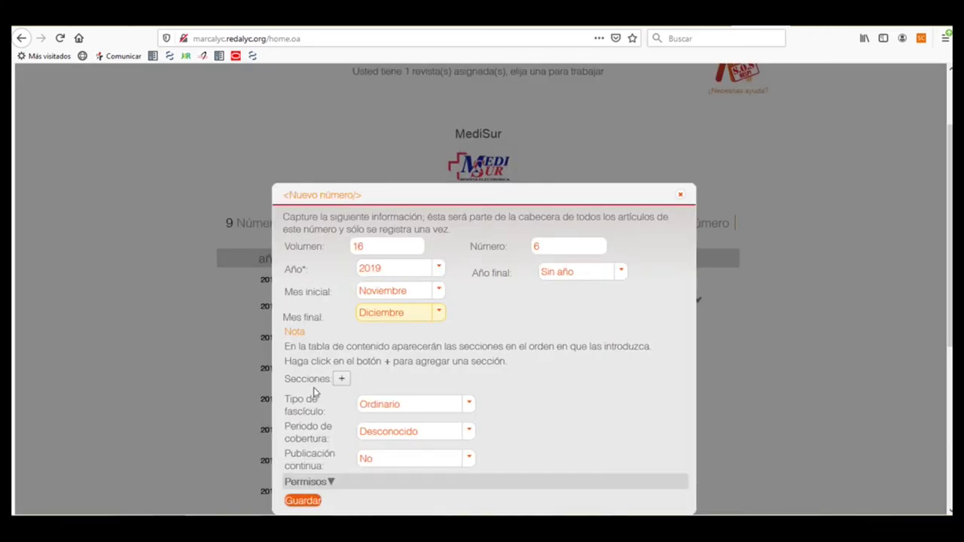
Add a first table-of-contents section named "Editorial" to the issue and accept it
click(344, 379)
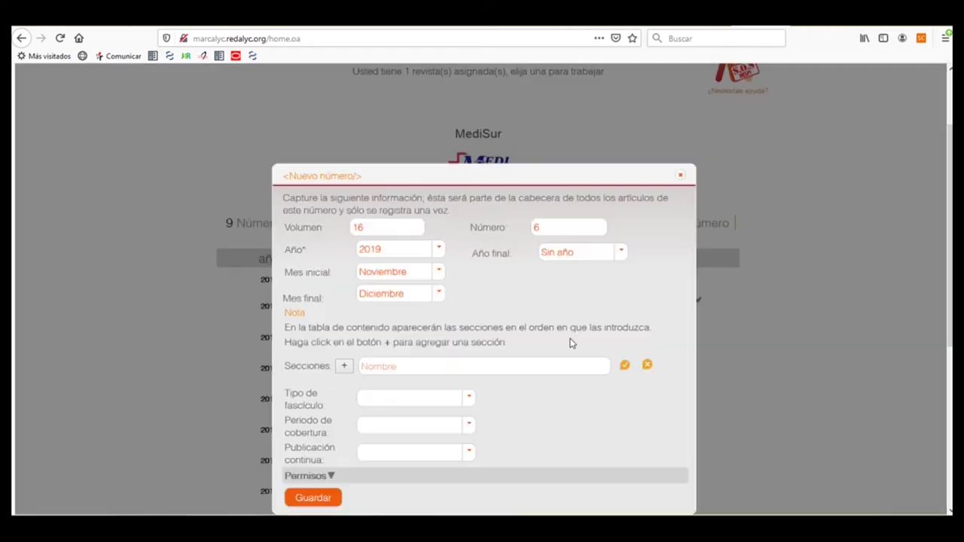
scroll(452, 346, down, 3)
click(427, 373)
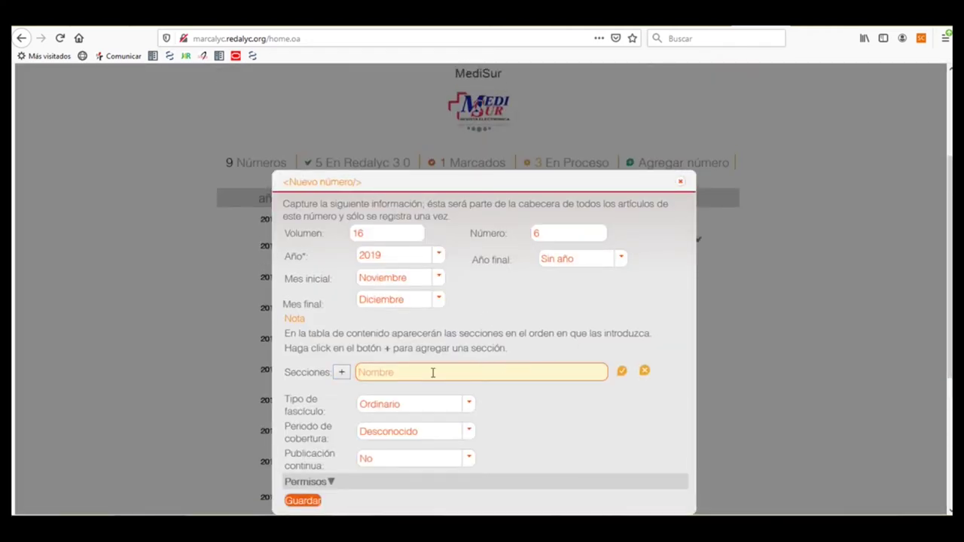
text(Editorial)
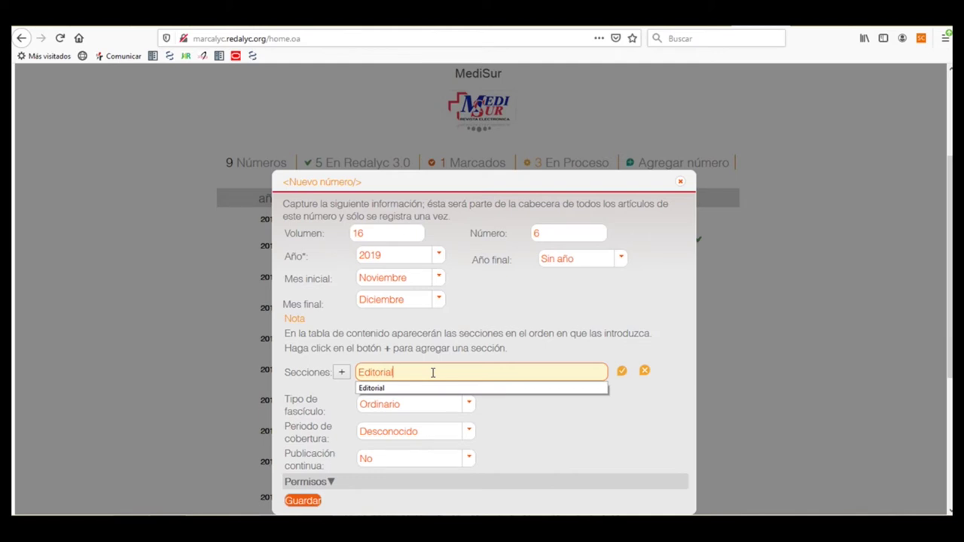
click(621, 370)
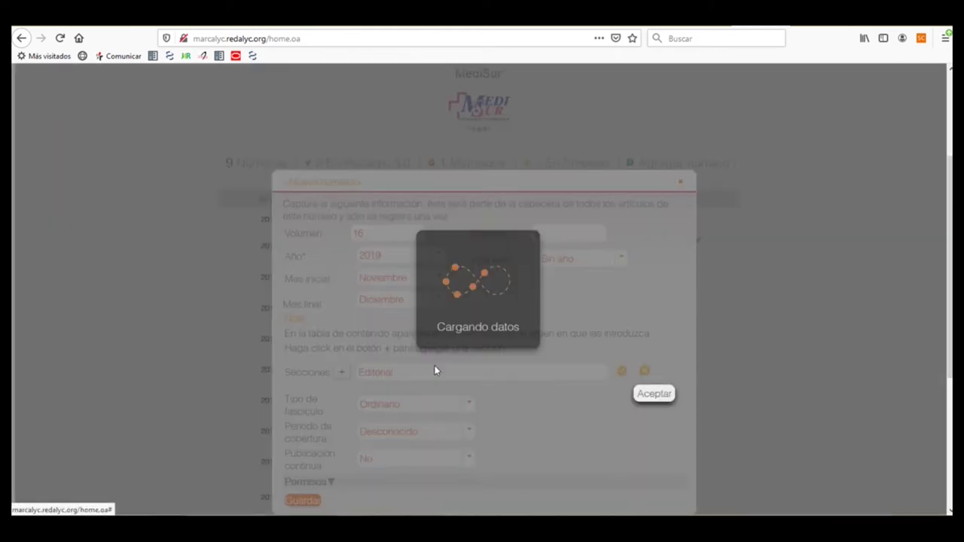
Add a second section named "Cartas al editor" and accept it
click(341, 372)
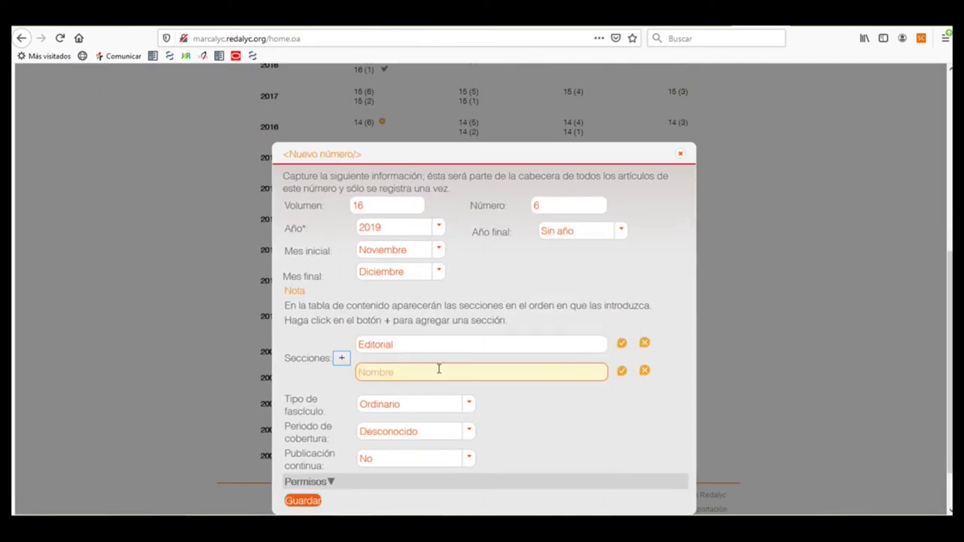
click(440, 369)
text(Cartas al editor)
click(620, 372)
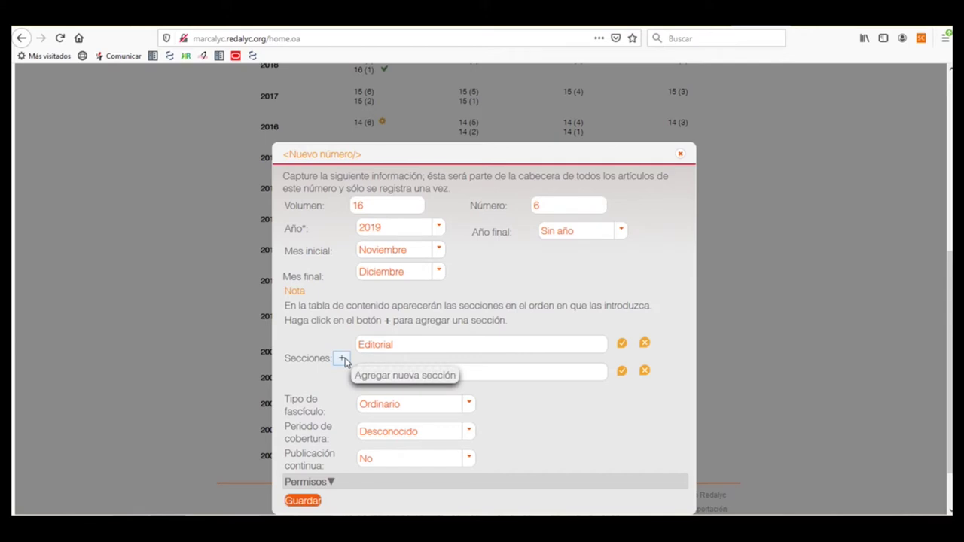
Add a third section named "Artículos originales" and accept it
click(343, 359)
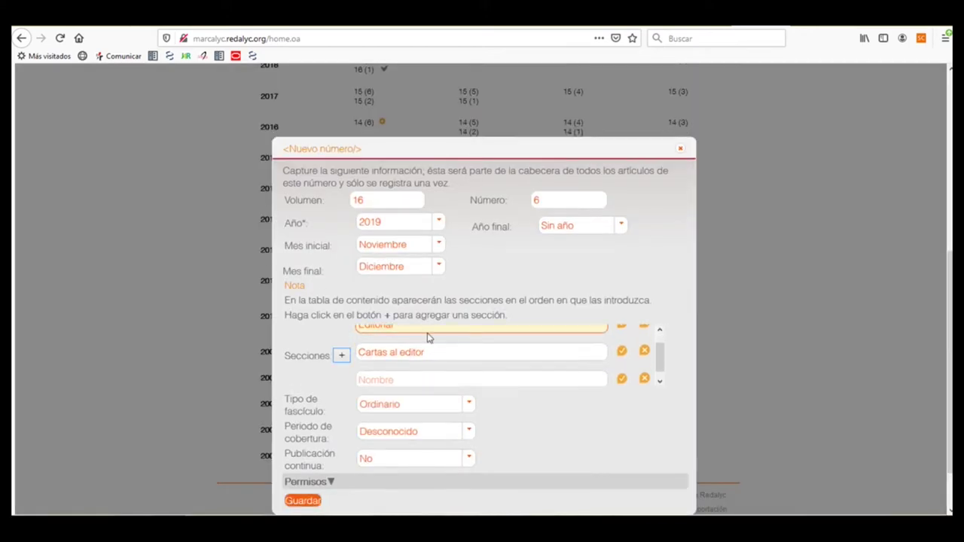
click(412, 374)
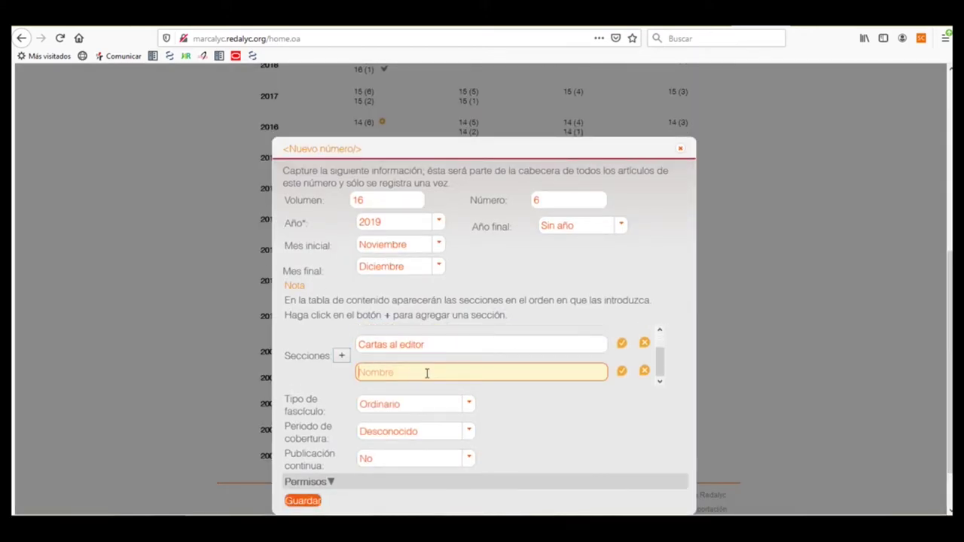
text(Artículos)
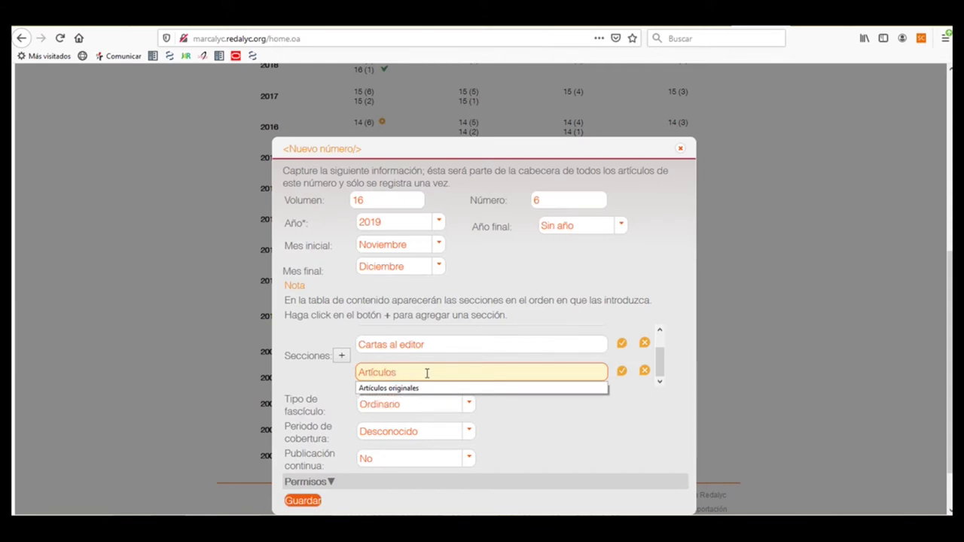
text( originales)
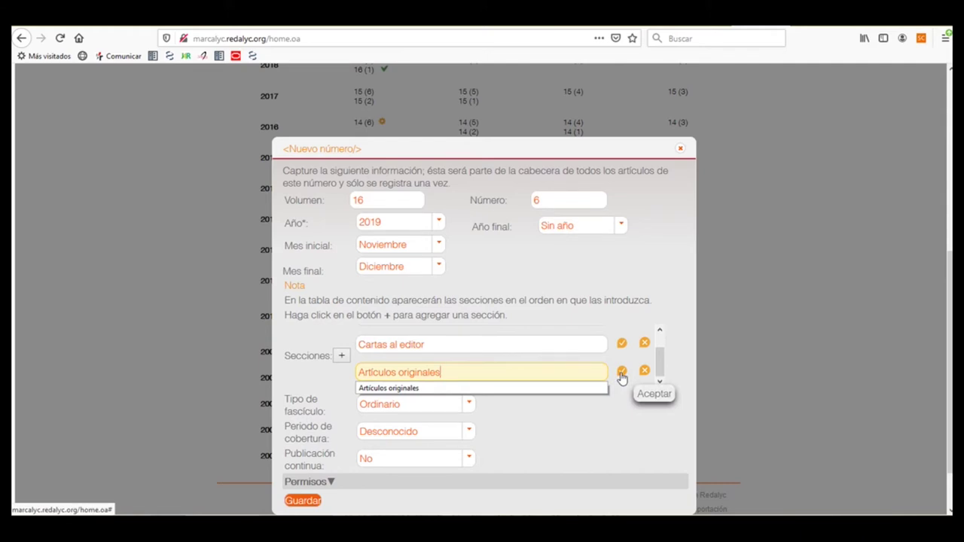
click(621, 373)
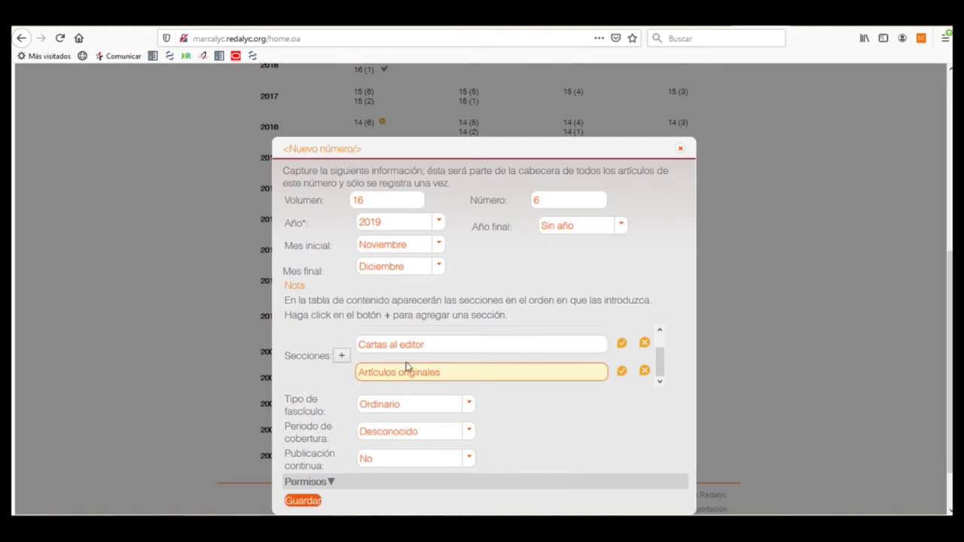
Add a fourth section named "Revisiones bibliográficas" below "Artículos originales" and accept it
click(341, 357)
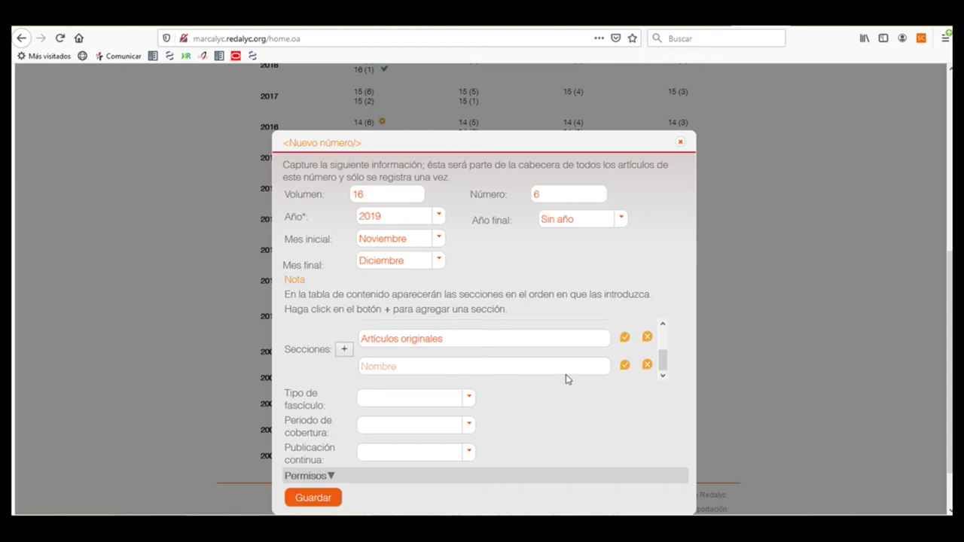
scroll(490, 362, up, 2)
scroll(423, 368, down, 2)
scroll(576, 371, up, 1)
scroll(554, 364, down, 1)
scroll(579, 347, up, 1)
scroll(579, 346, down, 1)
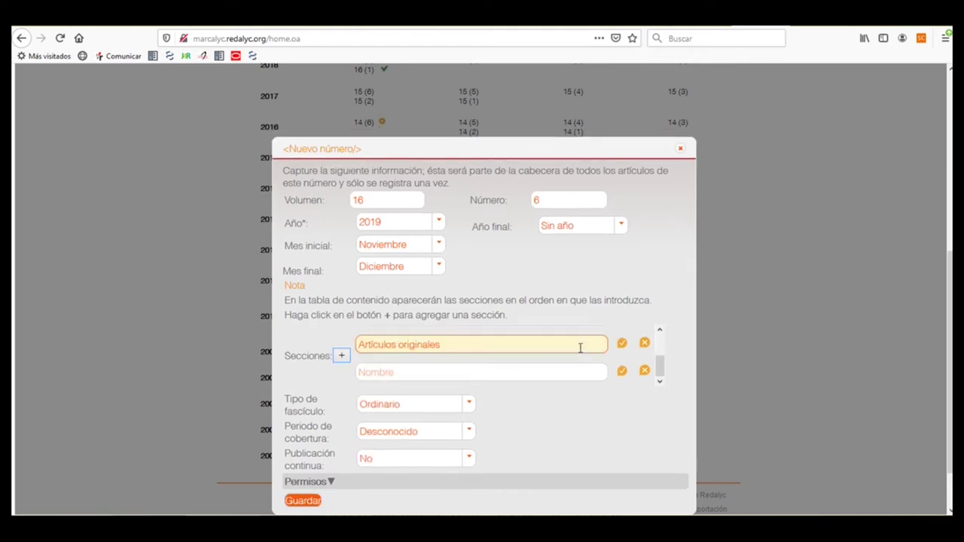
scroll(739, 371, down, 1)
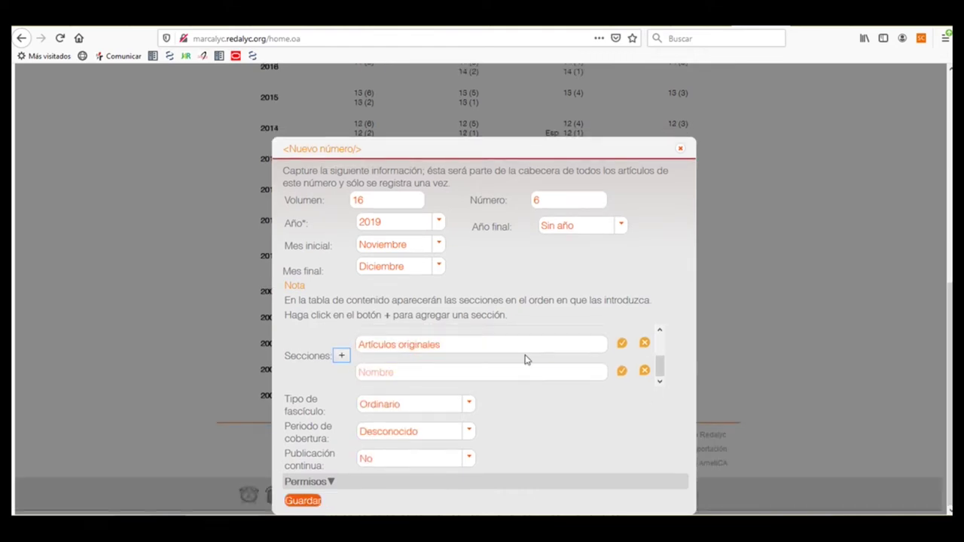
scroll(521, 368, up, 1)
scroll(489, 369, down, 1)
click(442, 374)
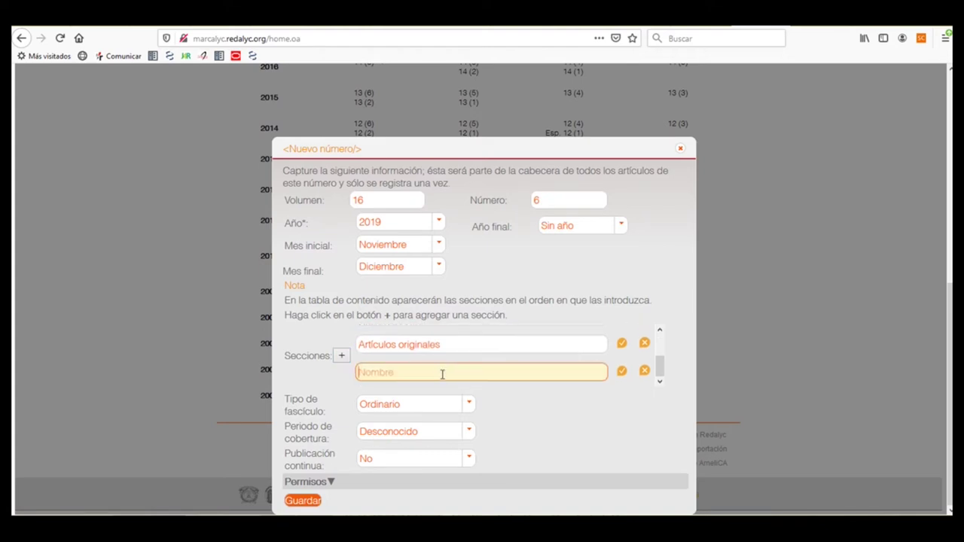
text(Revisiones)
key(BackSpace)
key(BackSpace)
key(BackSpace)
text(bibliográficas)
click(621, 371)
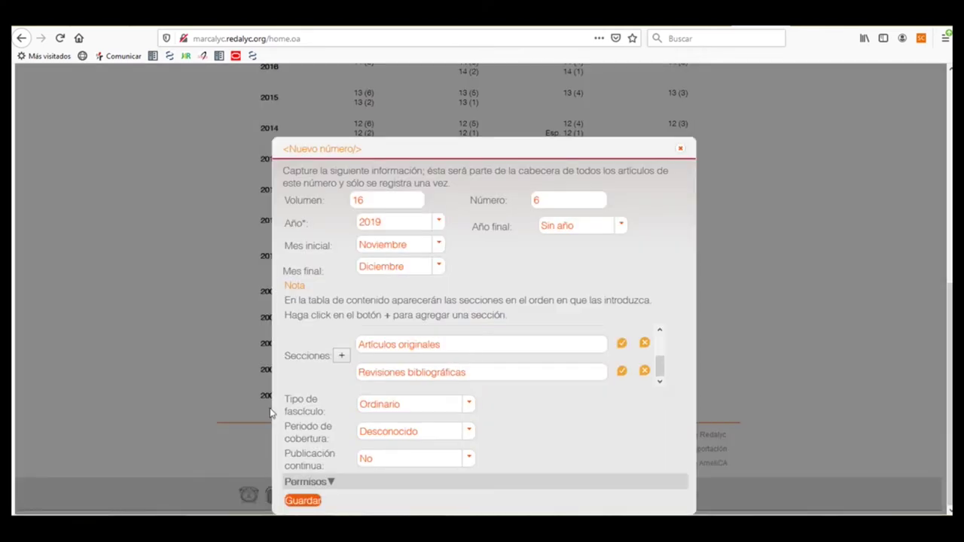
Set the issue type to Ordinario, the coverage period to Desconocido and continuous publication to No
drag(285, 399, 322, 415)
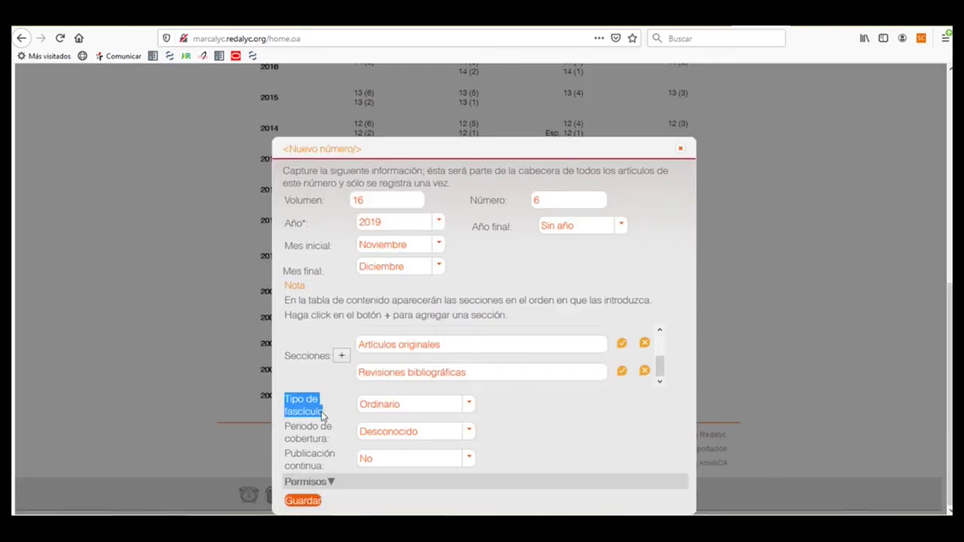
click(468, 404)
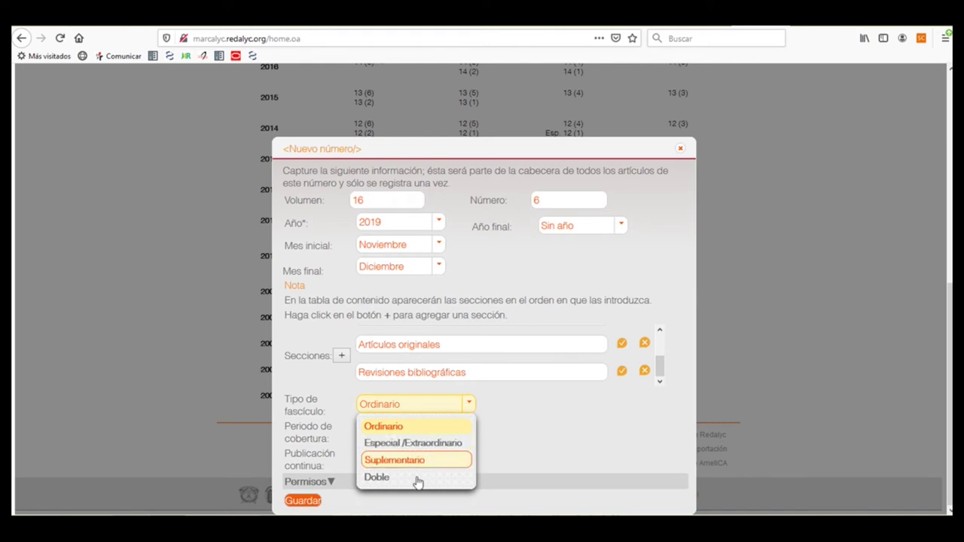
click(471, 404)
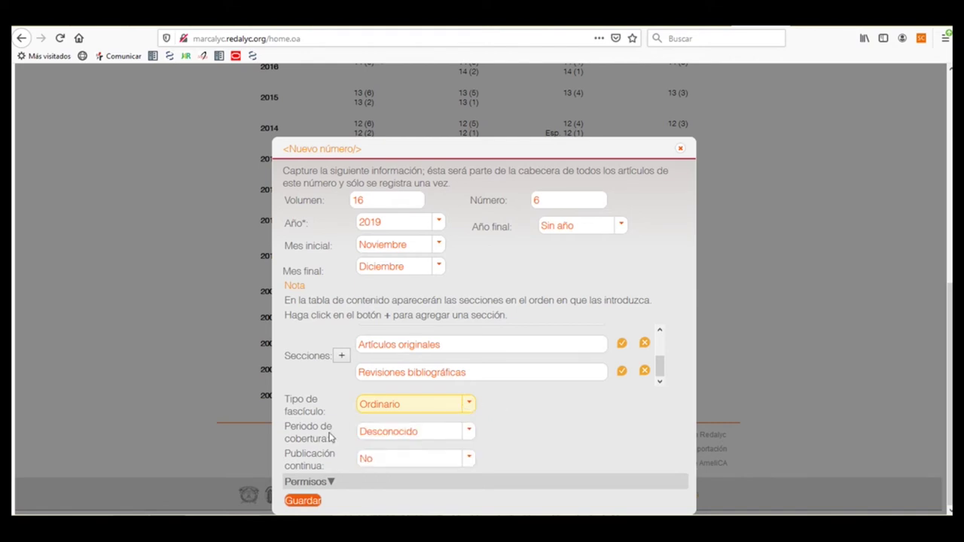
drag(288, 431, 327, 447)
click(473, 438)
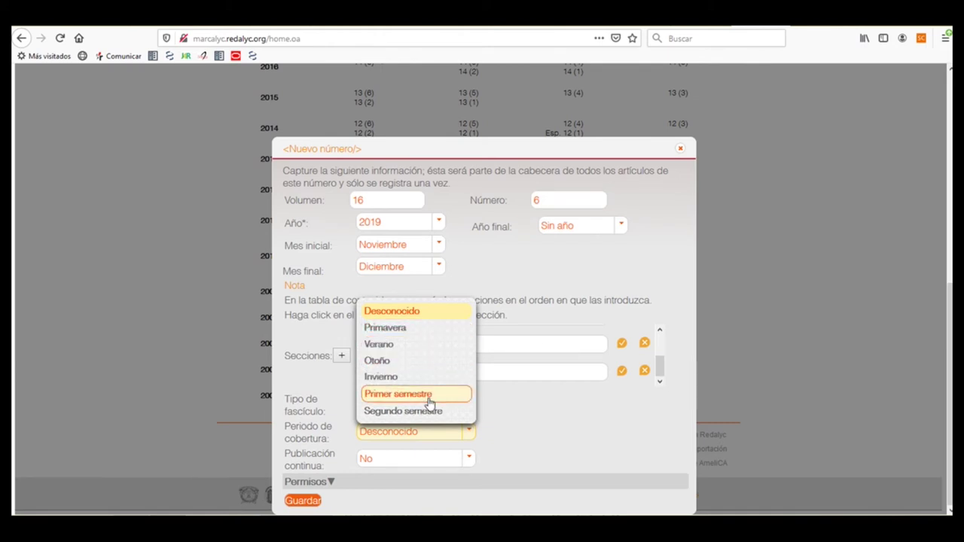
click(424, 312)
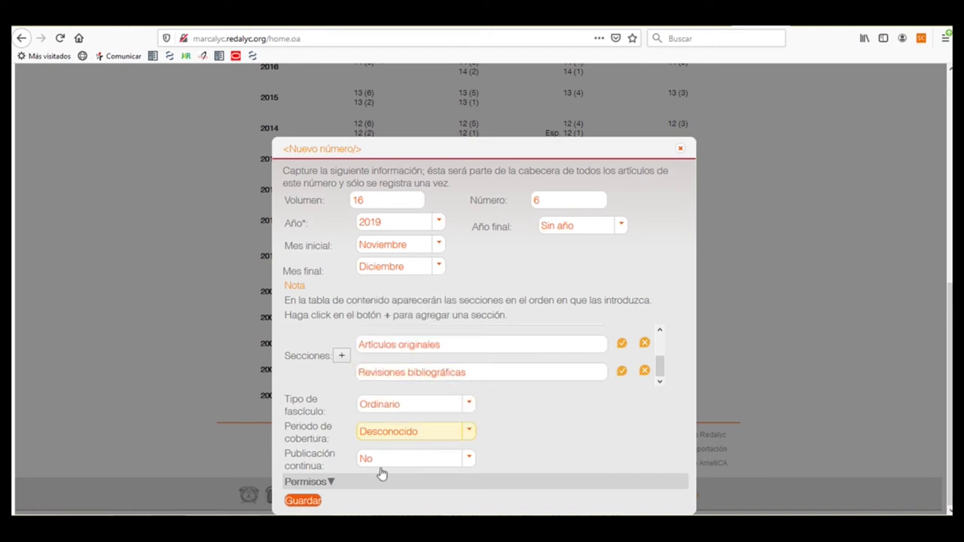
click(360, 460)
Expand the permissions details and choose the Creative Commons license "Atribución no comercial (CC BY-NC) 4.0"
click(332, 483)
scroll(538, 349, down, 5)
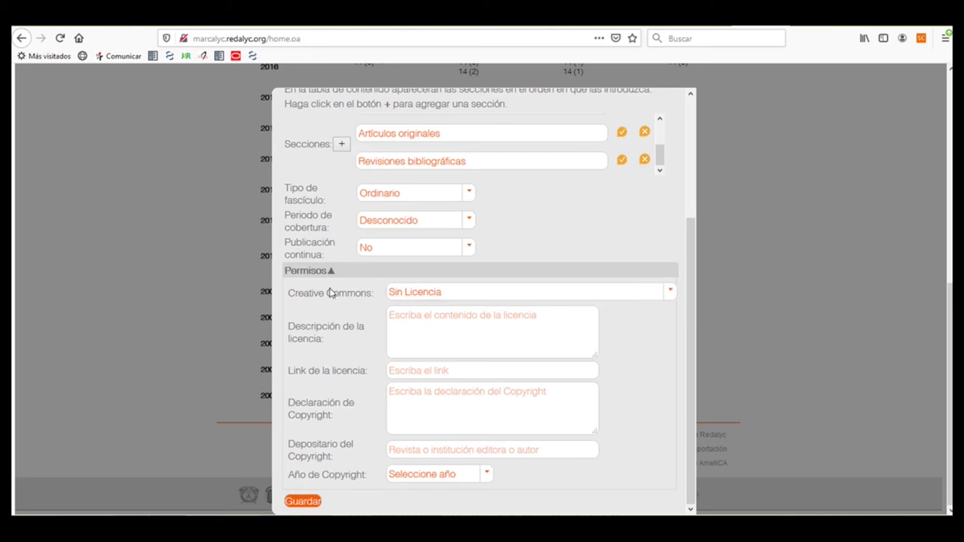
click(669, 300)
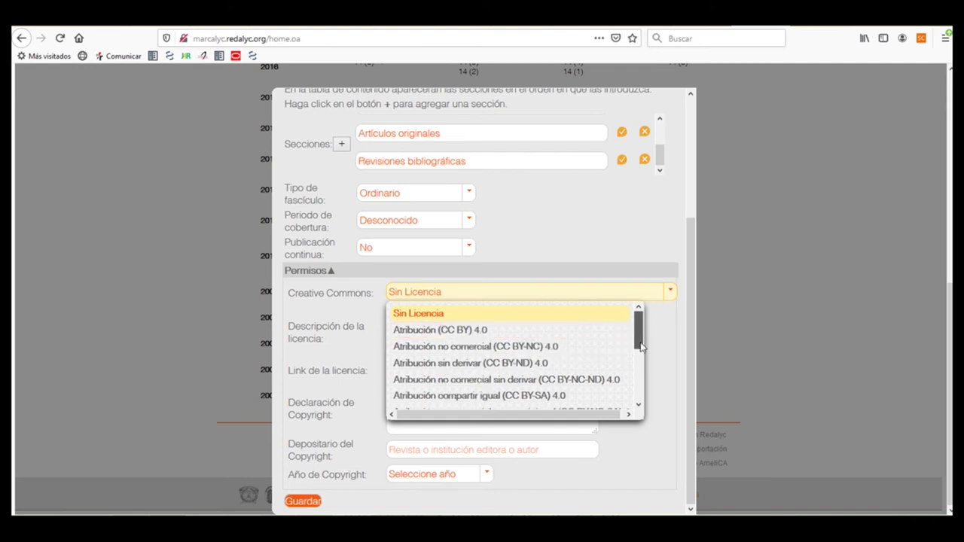
drag(640, 346, 639, 374)
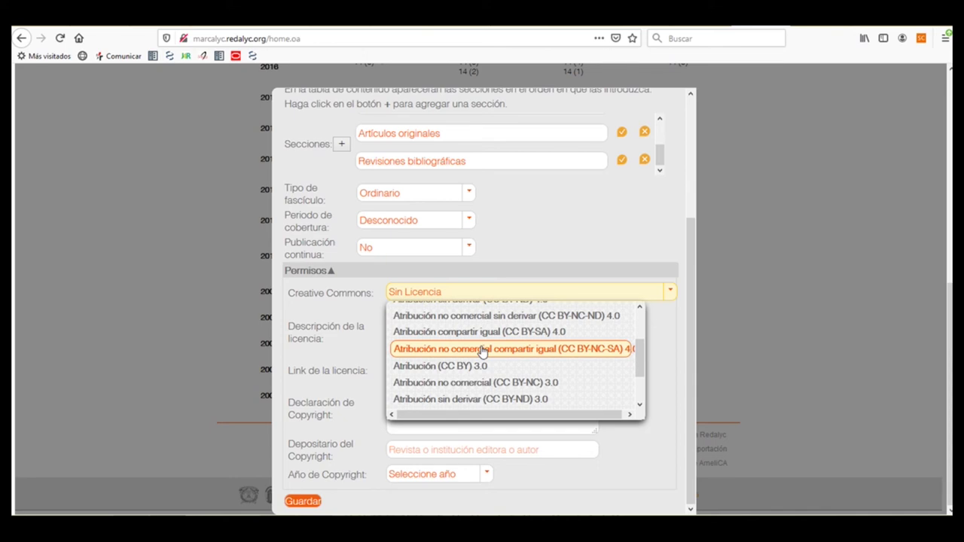
drag(638, 368, 638, 324)
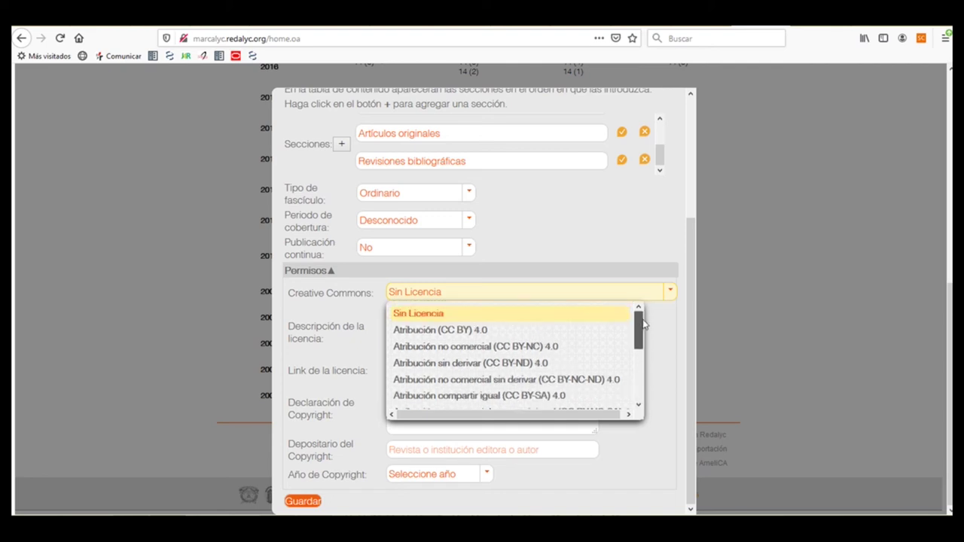
click(495, 353)
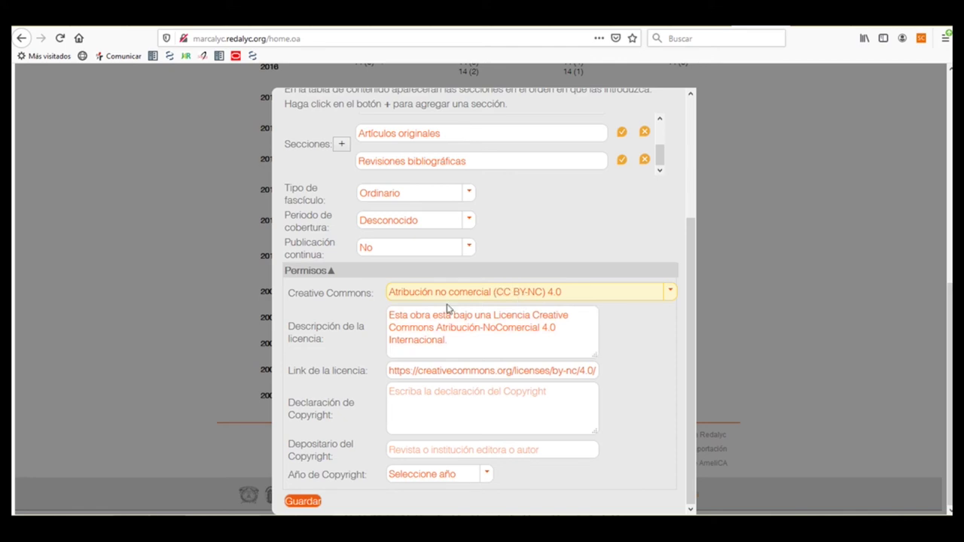
click(468, 329)
click(500, 369)
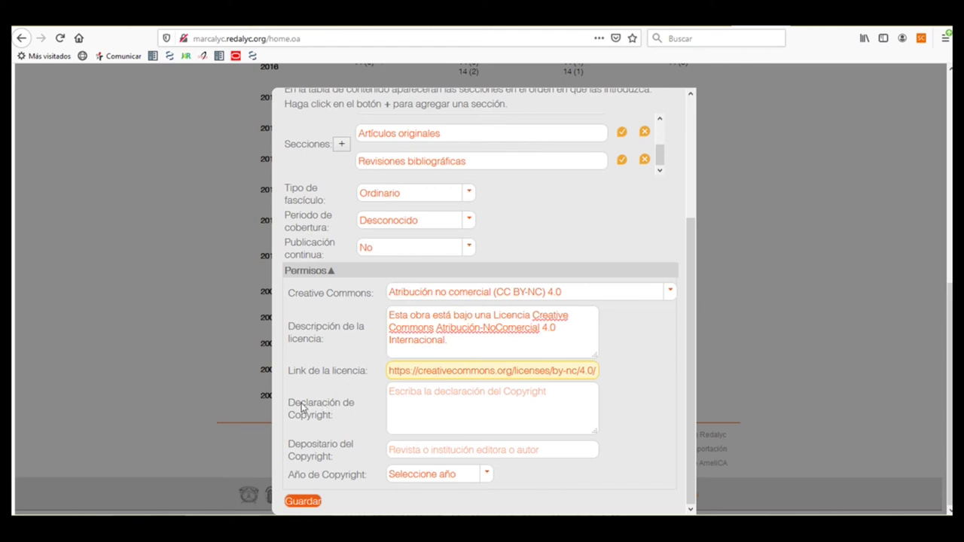
Enter the copyright statement "Copyright Universidad Autónoma del Estado de México 2019"
triple_click(326, 420)
click(422, 419)
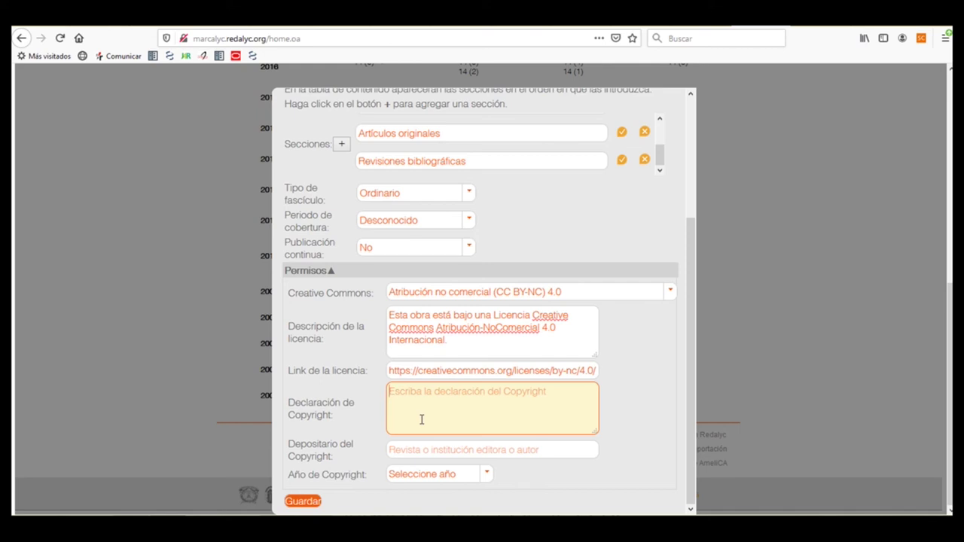
text(Copy)
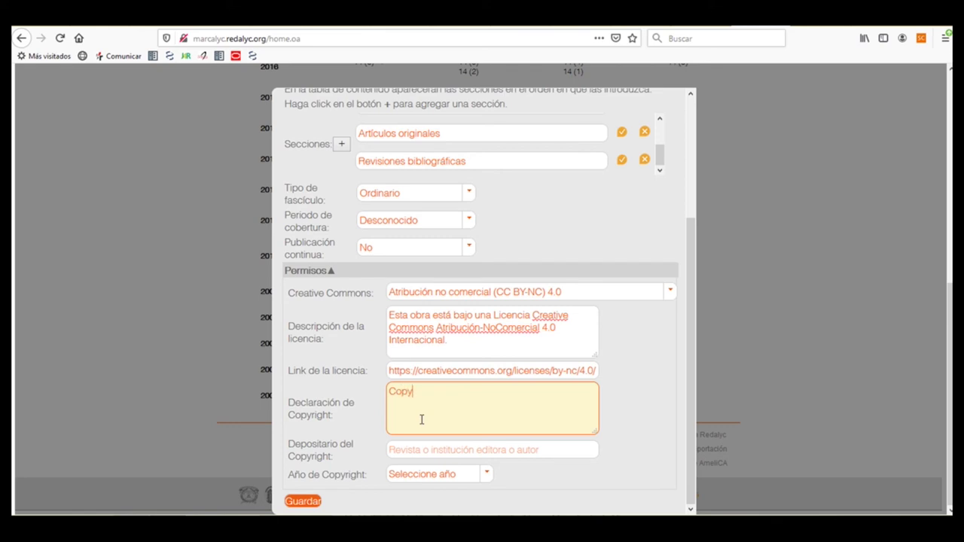
text(right Univeresidad)
key(BackSpace)
key(BackSpace)
key(BackSpace)
key(BackSpace)
key(BackSpace)
key(BackSpace)
key(BackSpace)
key(BackSpace)
text(rsidad)
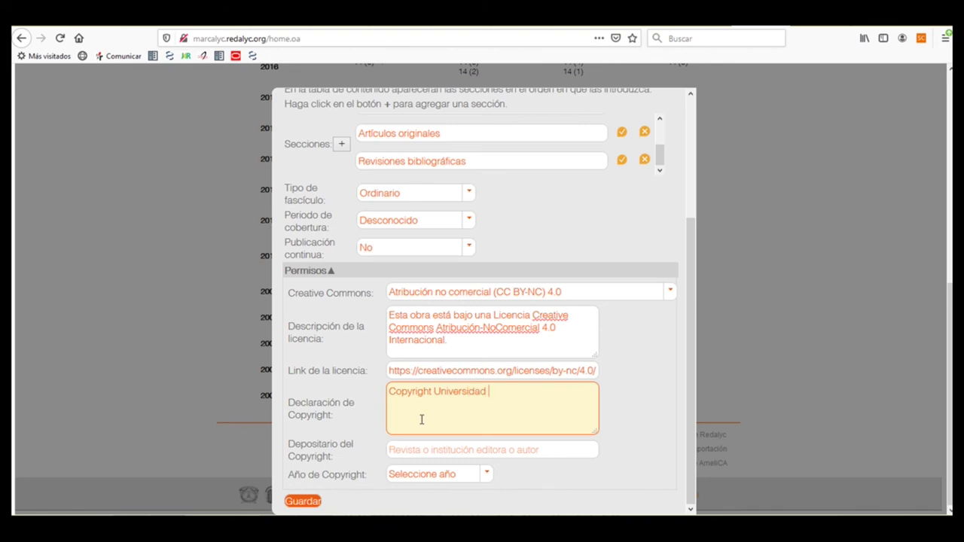
text( Autónoma del Estado de Mé)
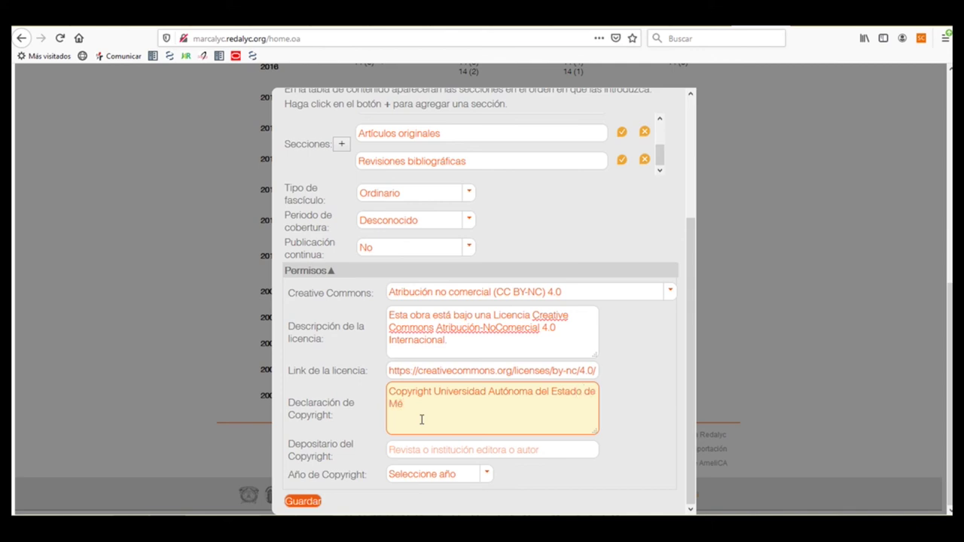
text(xico 2019)
click(656, 409)
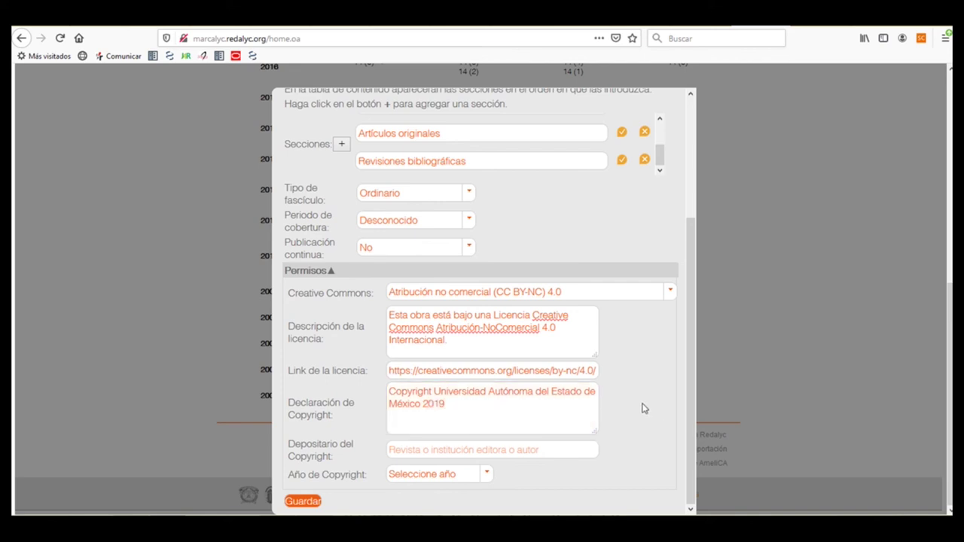
Set the copyright holder to "Universidad Autónoma del Estado de México" and the copyright year to 2019
click(423, 447)
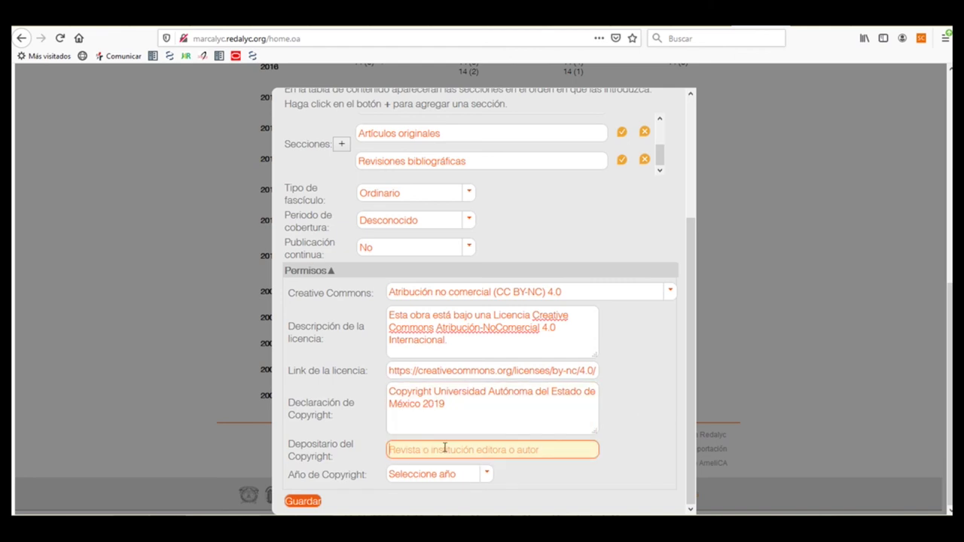
click(644, 420)
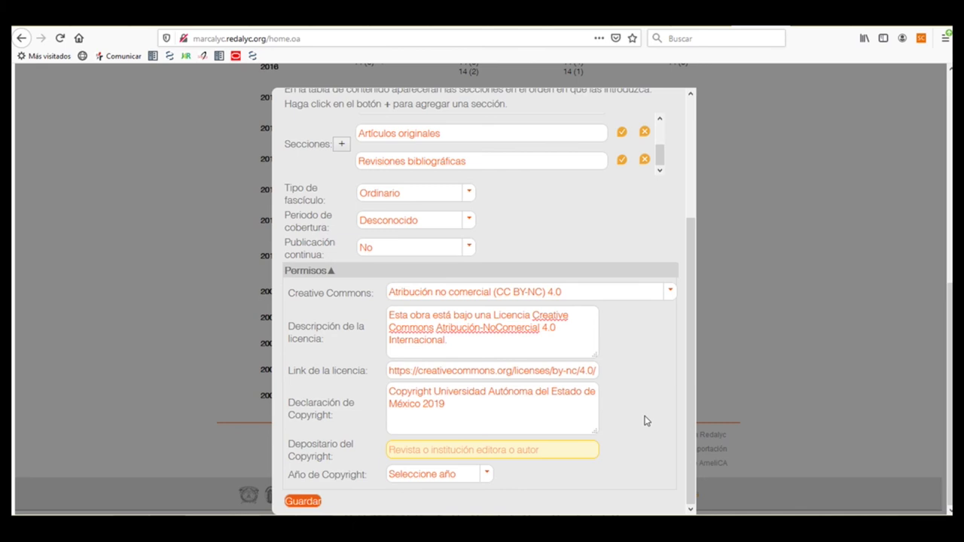
text(Univer)
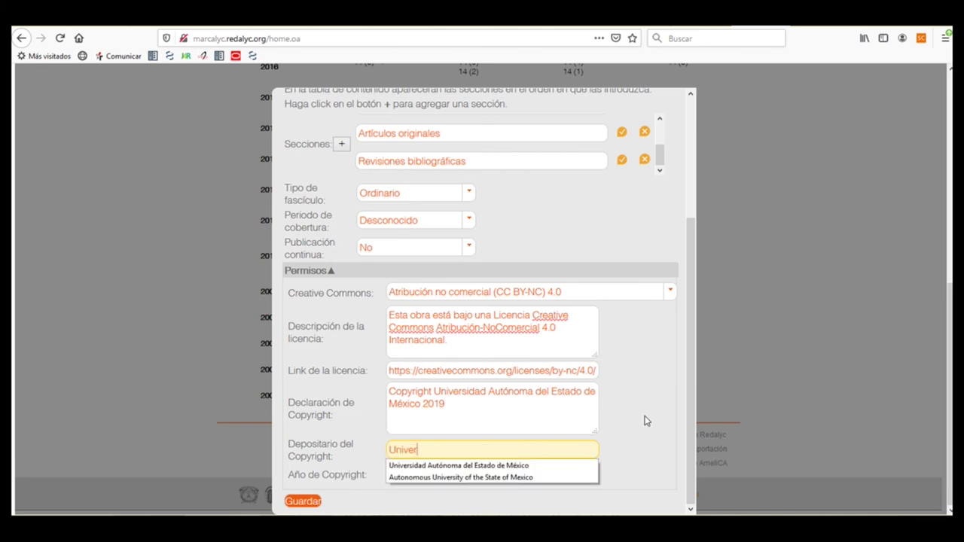
click(437, 467)
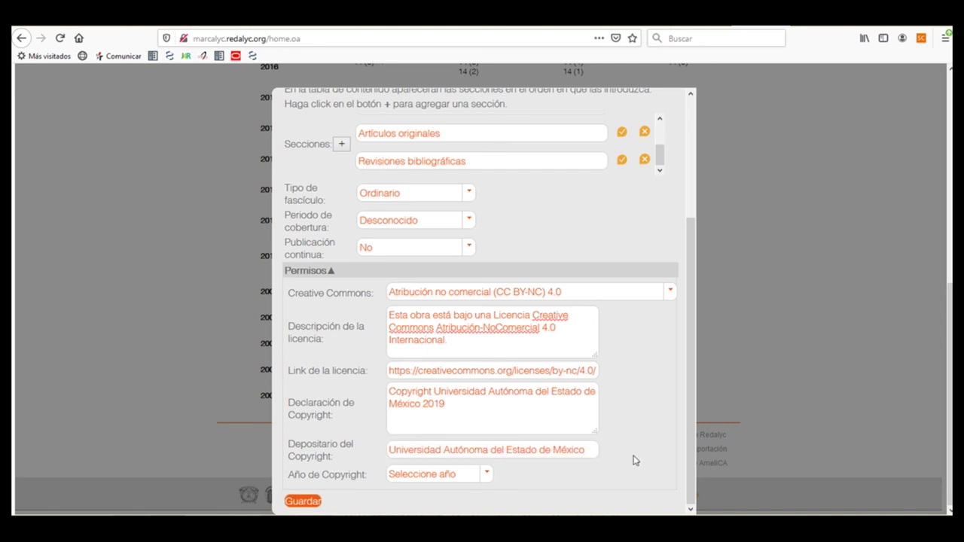
drag(293, 476, 367, 478)
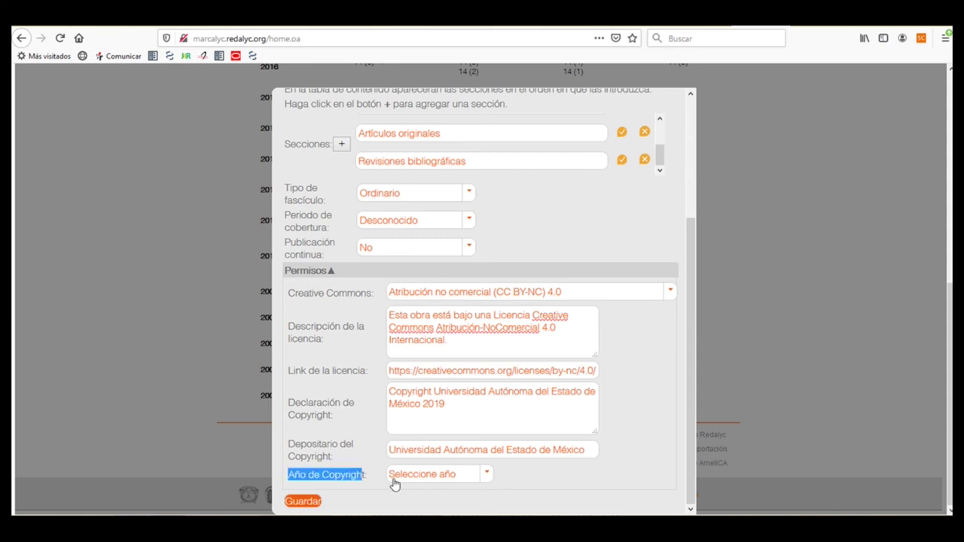
click(486, 475)
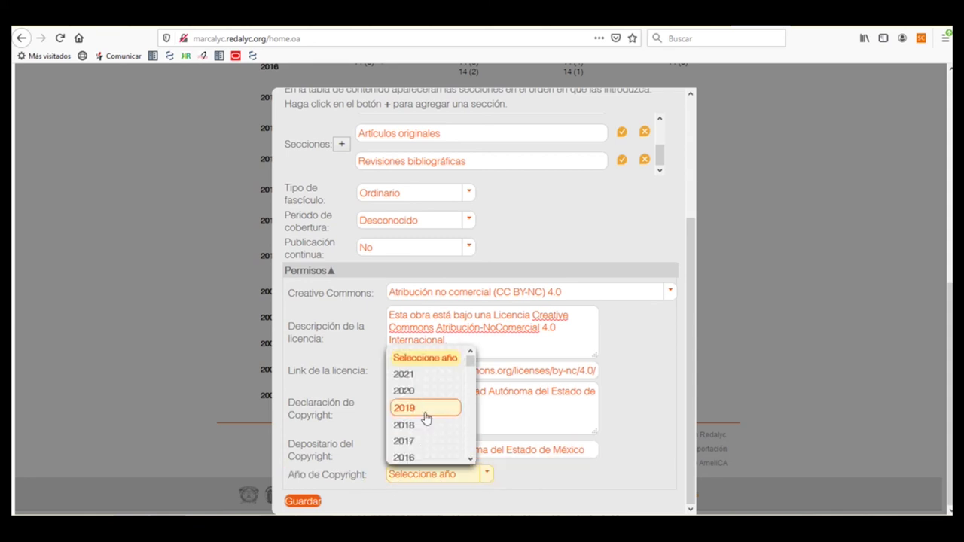
click(425, 416)
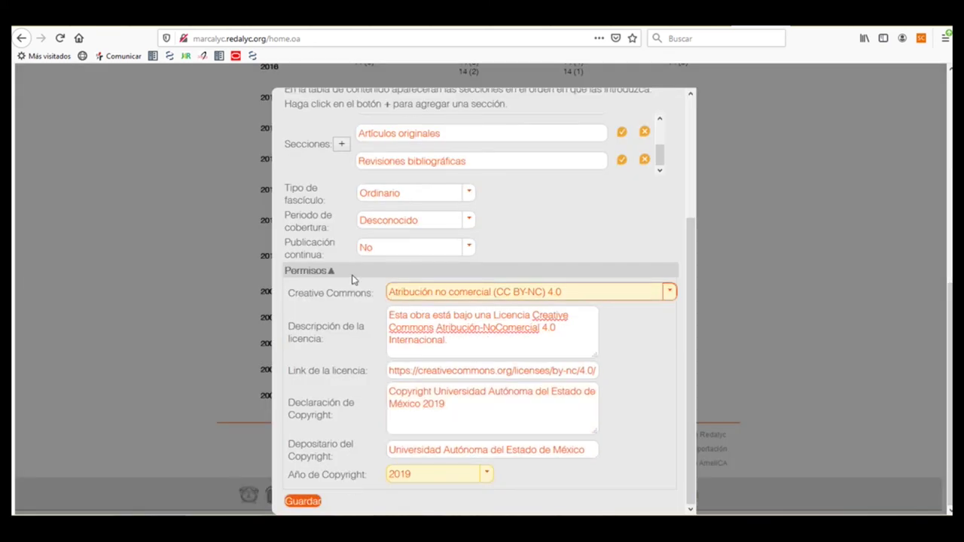
Collapse the permissions details and save the new issue, and submit the update form of the 2018 issue 16 (6)
click(351, 274)
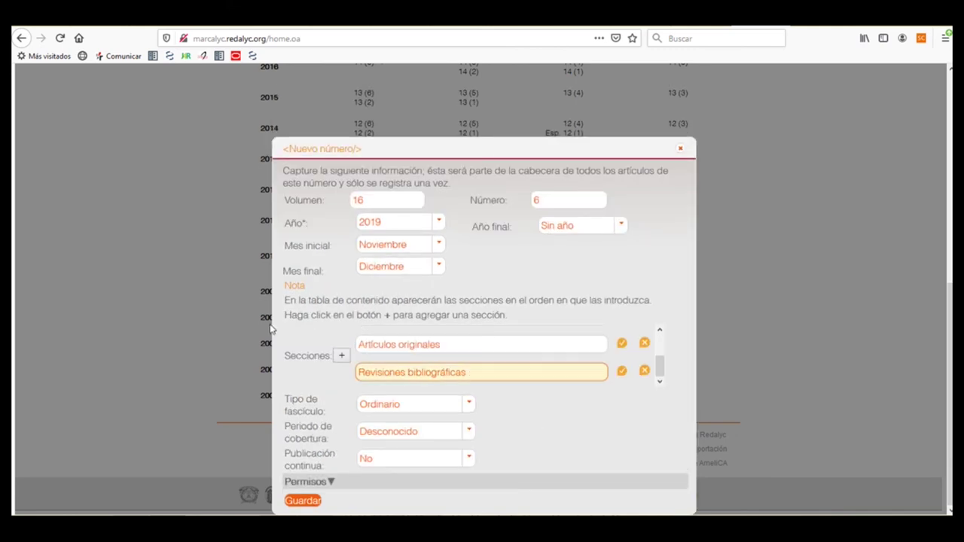
click(303, 500)
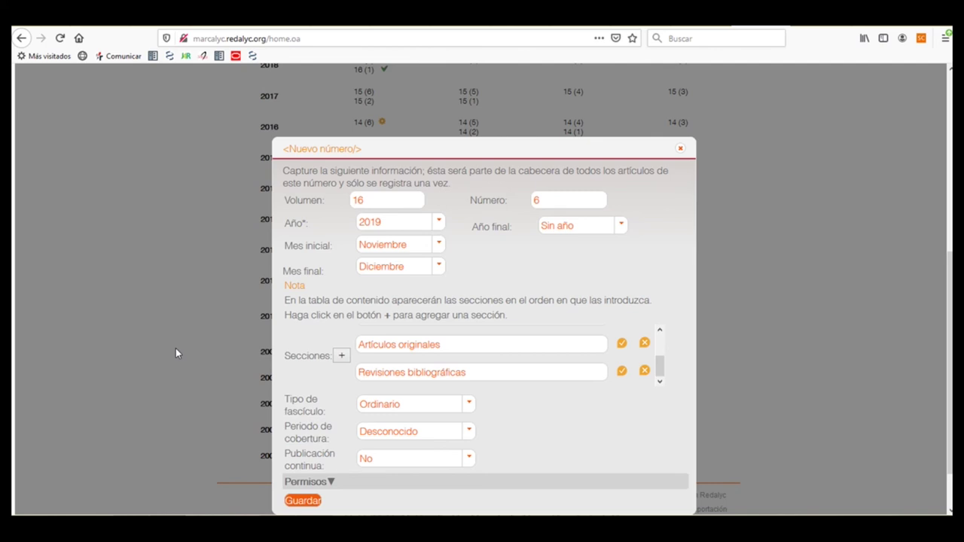
click(308, 498)
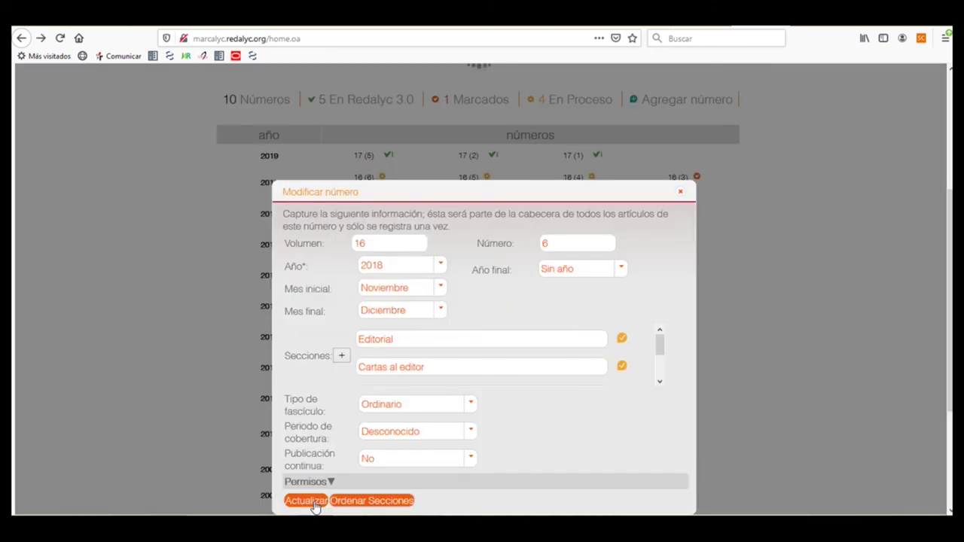
click(306, 501)
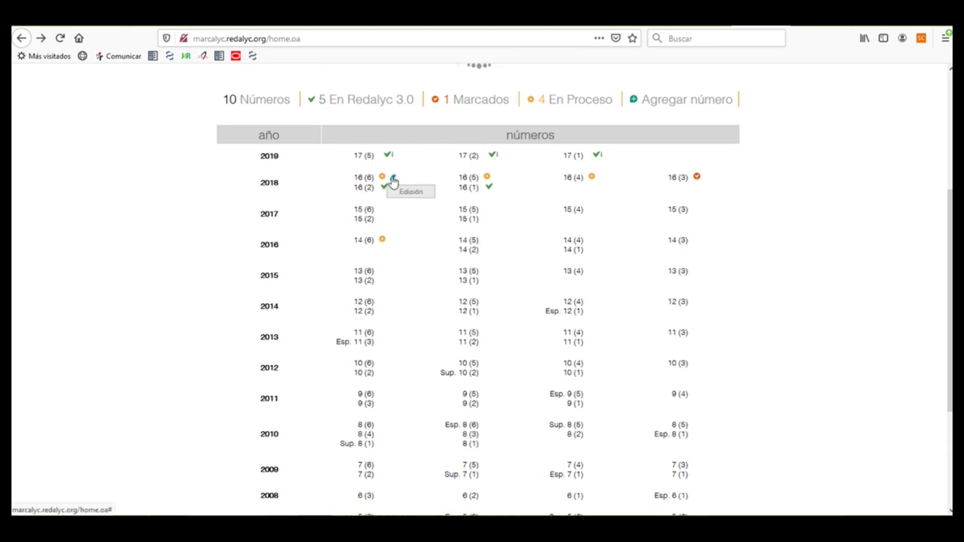
Open the 2018 issue 16 (6) for editing, review its year options, sections and issue type, and close the form
click(394, 180)
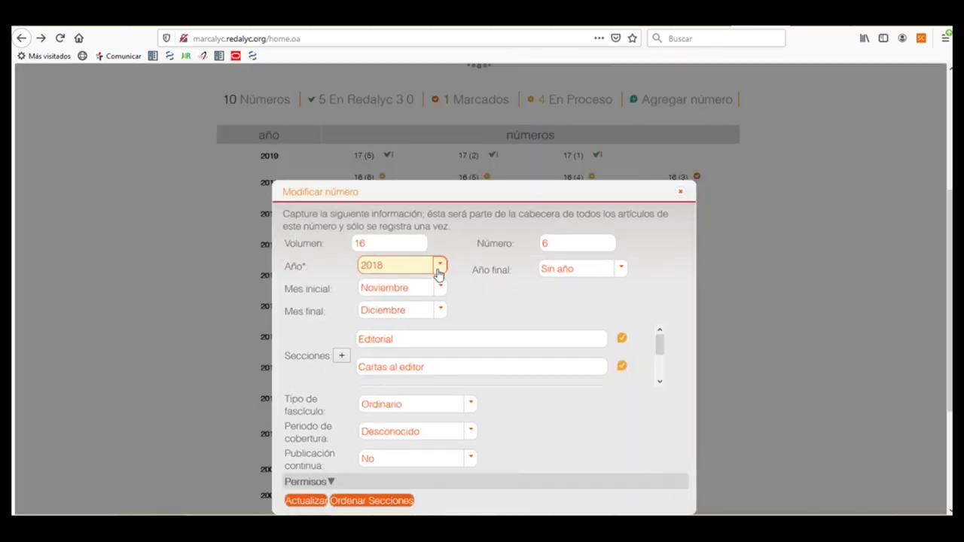
click(439, 271)
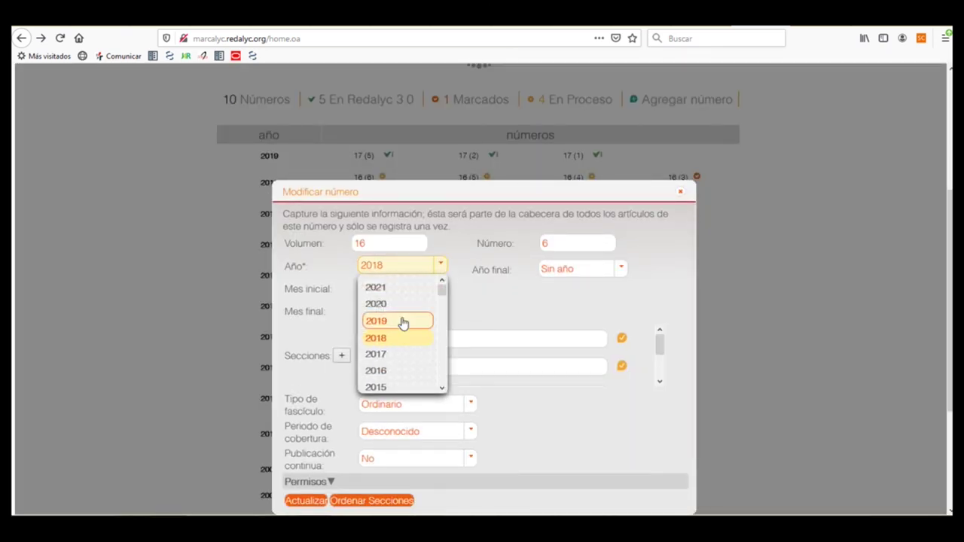
click(484, 312)
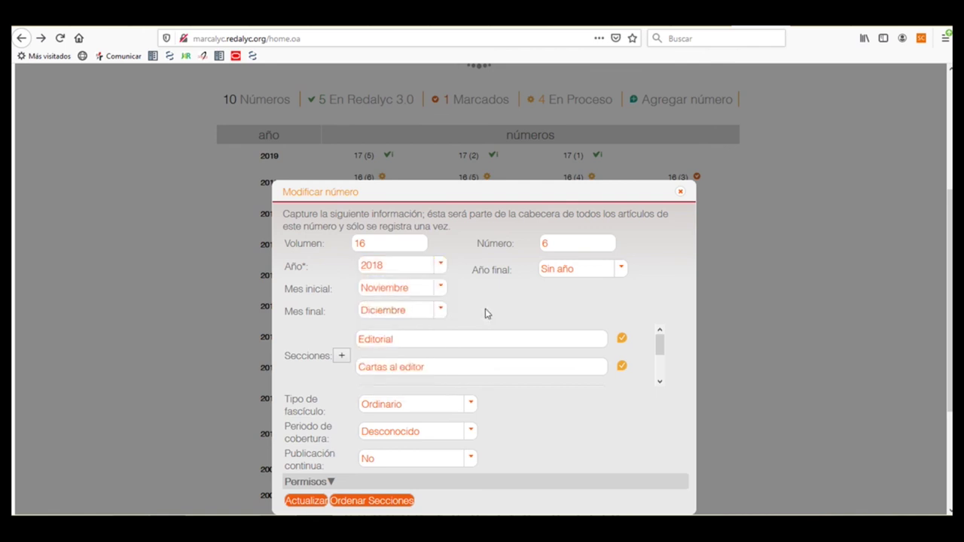
scroll(520, 360, down, 2)
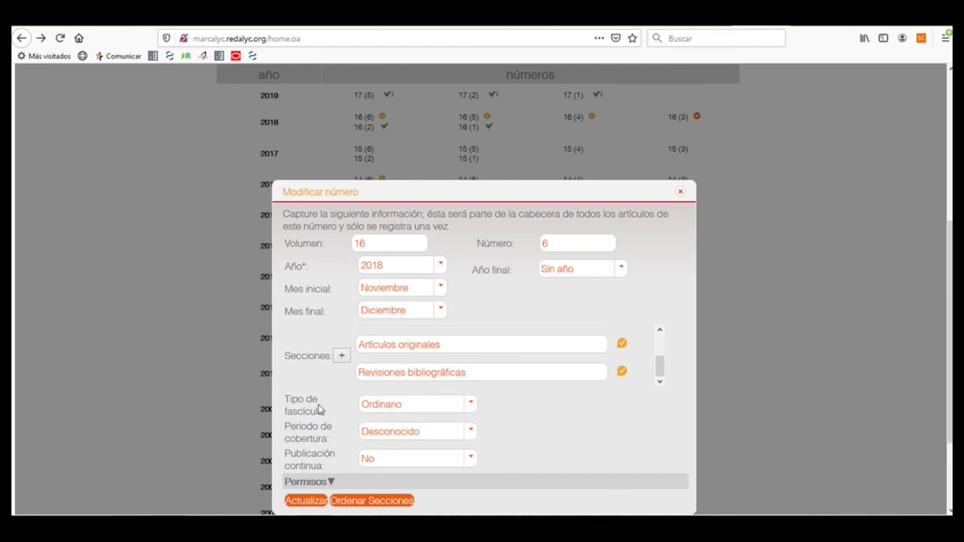
drag(289, 399, 326, 417)
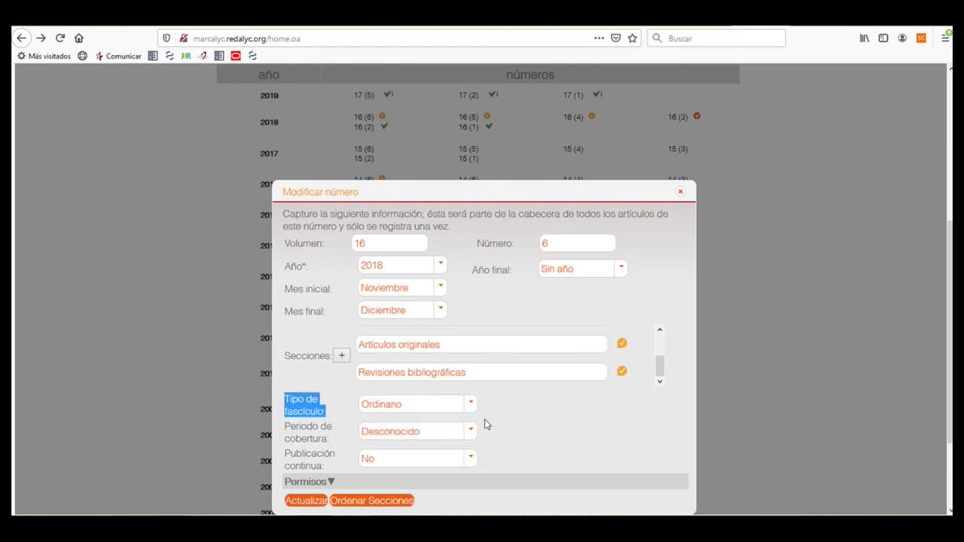
click(516, 427)
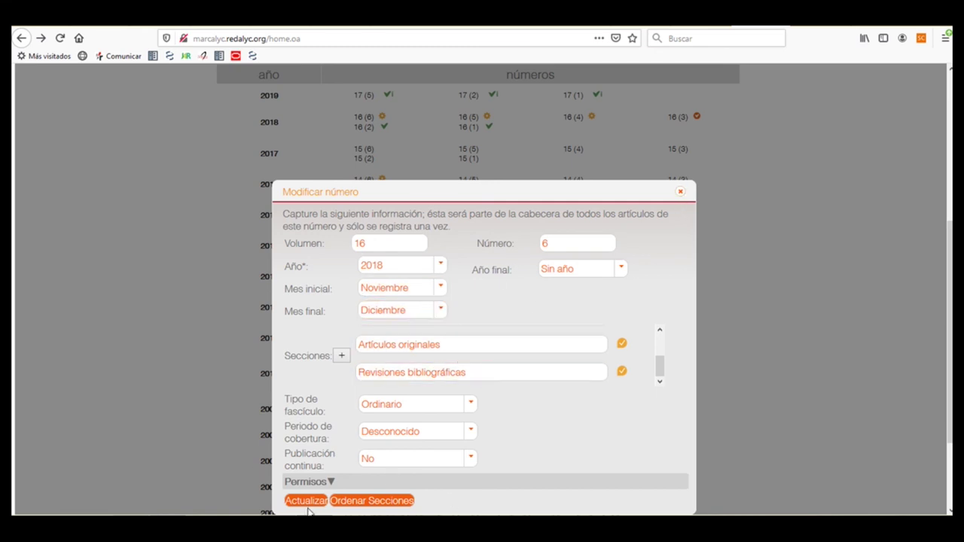
click(680, 192)
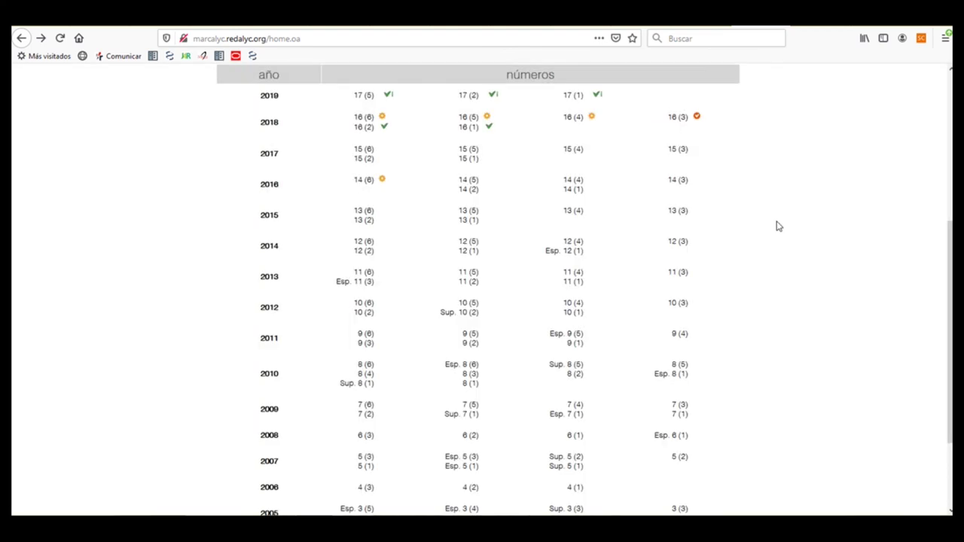
Open the 2017 issue 15 (6) for editing, examine which of its fields can be modified, and close the form
click(391, 154)
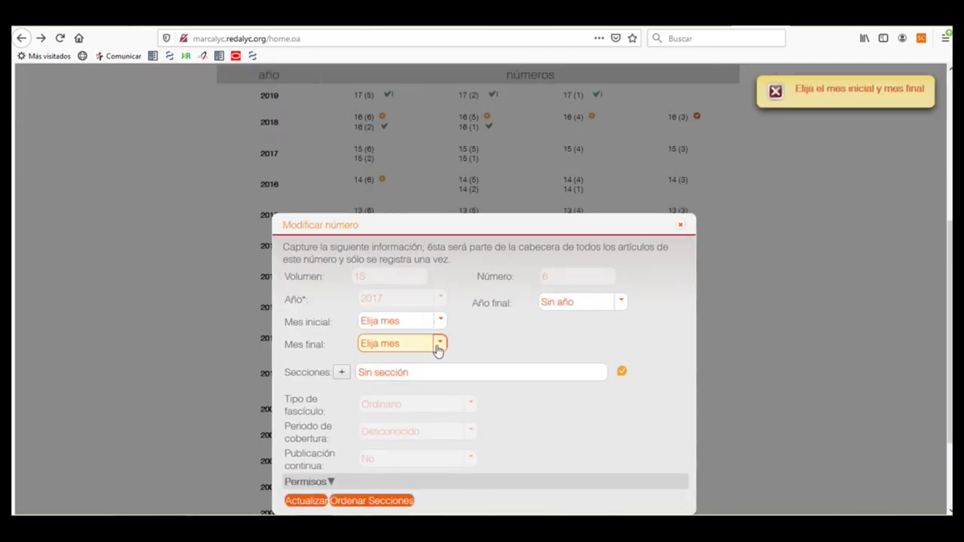
scroll(433, 407, down, 3)
scroll(527, 339, up, 5)
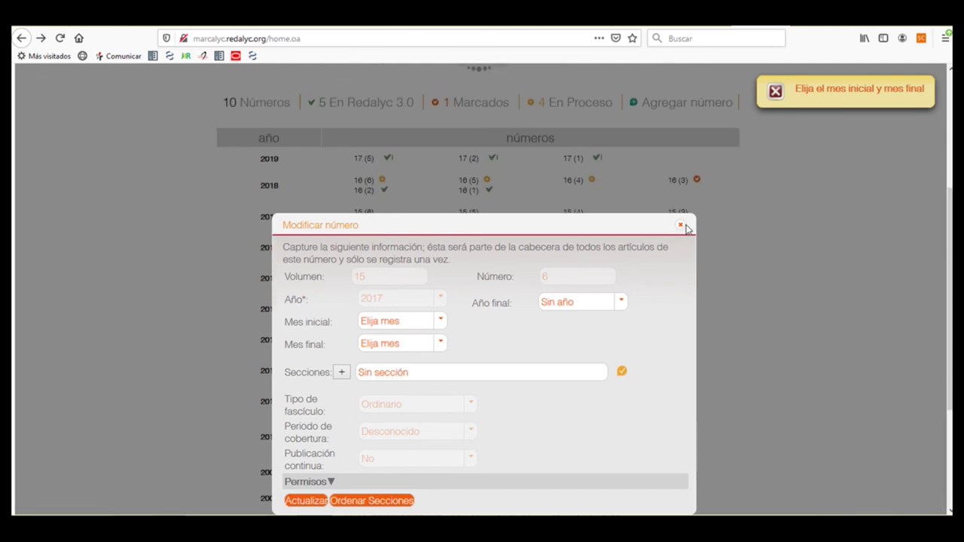
click(682, 229)
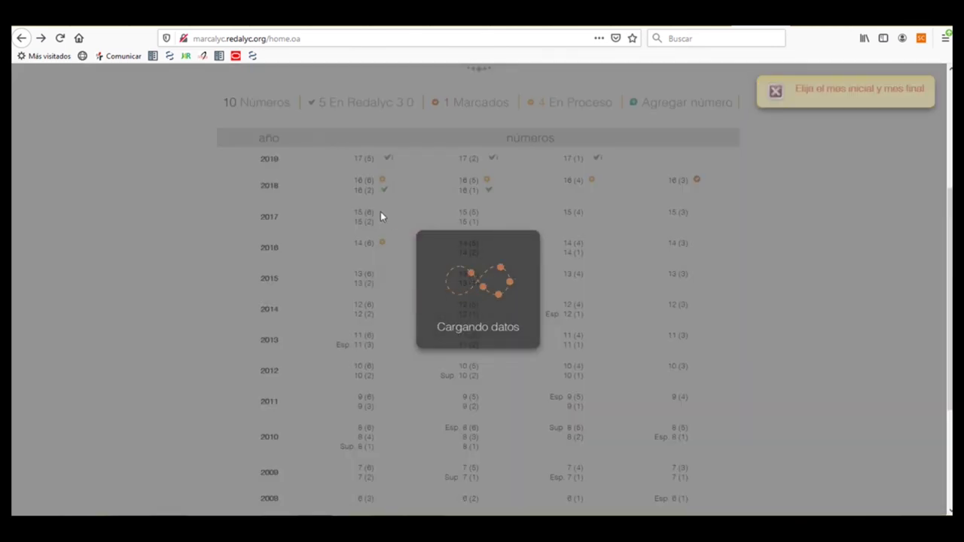